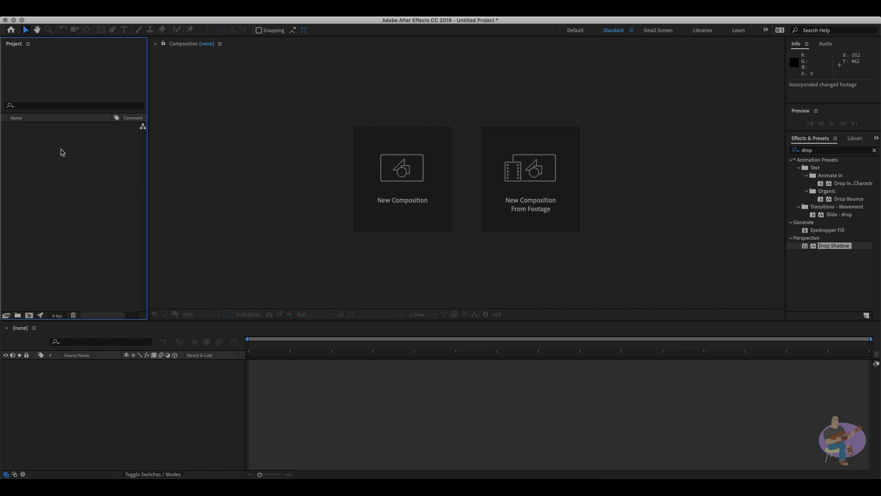
Import the halfPipe_done JPG image sequence from the ballHalfPipe project inside the None of Your Beeswax folder
{"action": "right_click", "coordinate": [51, 167]}
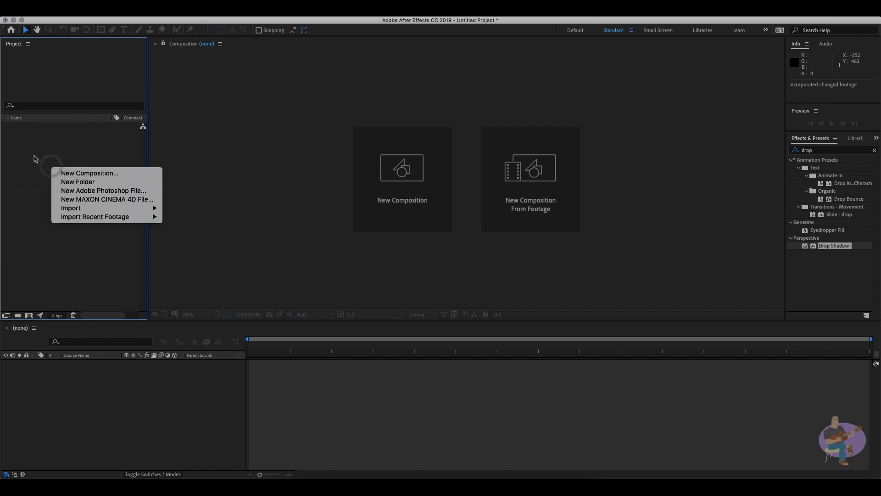
{"action": "left_click", "coordinate": [86, 208]}
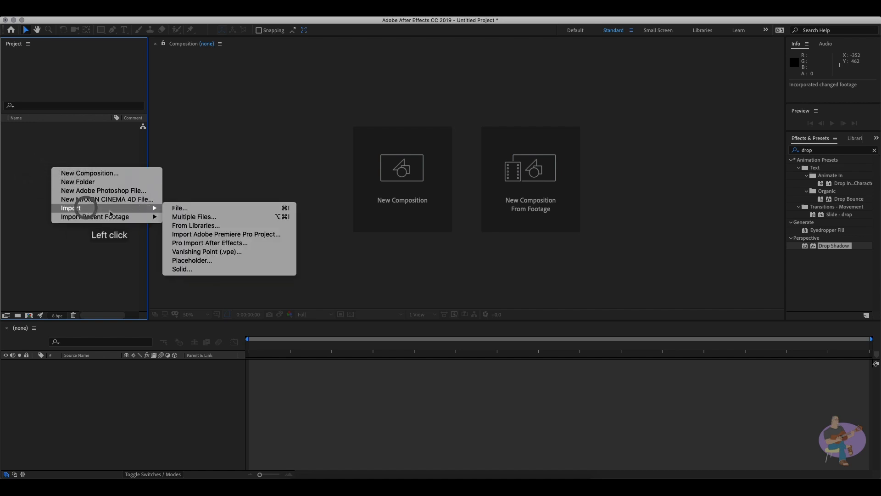
{"action": "left_click", "coordinate": [180, 211]}
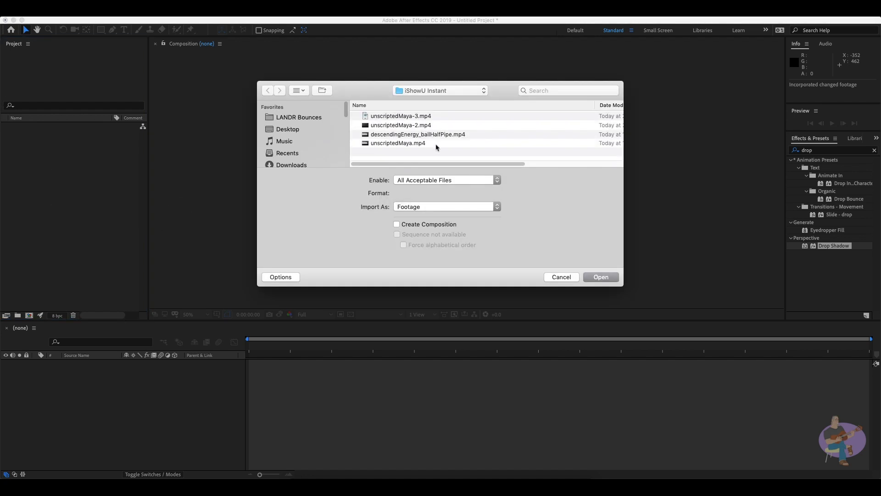
{"action": "left_click", "coordinate": [472, 90]}
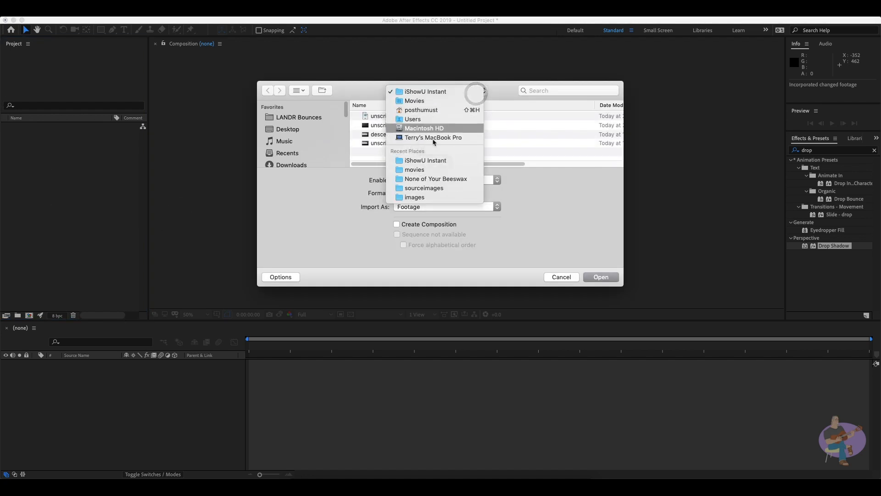
{"action": "left_click", "coordinate": [447, 180]}
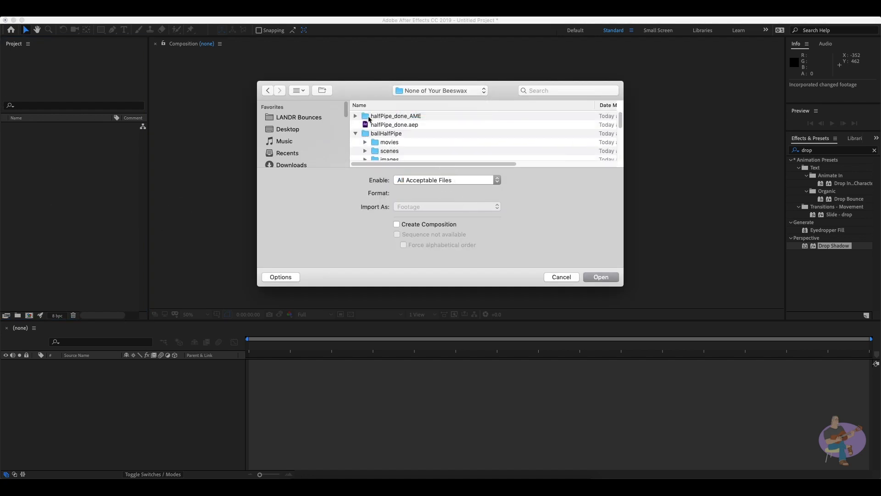
{"action": "scroll", "coordinate": [425, 147], "scroll_direction": "down", "scroll_amount": 3}
{"action": "double_click", "coordinate": [378, 136]}
{"action": "left_click", "coordinate": [379, 116]}
{"action": "left_click", "coordinate": [592, 277]}
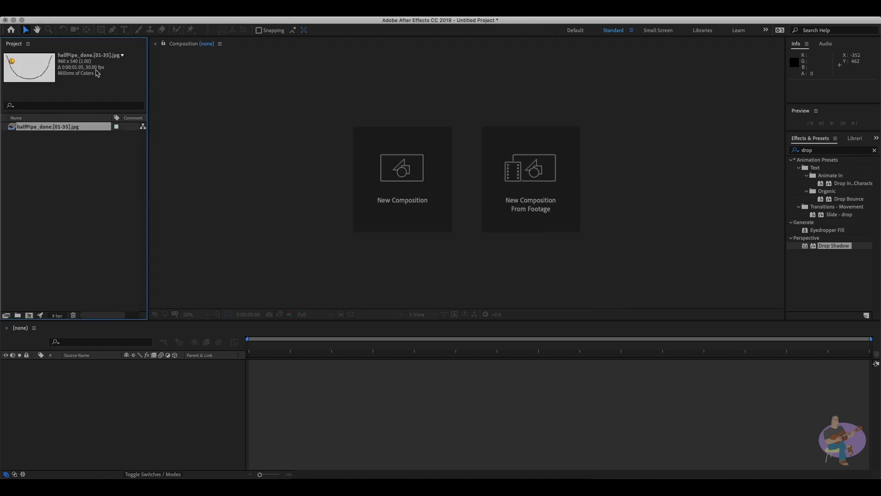
Interpret the imported halfPipe_done footage at a frame rate of 24 frames per second
{"action": "right_click", "coordinate": [76, 129]}
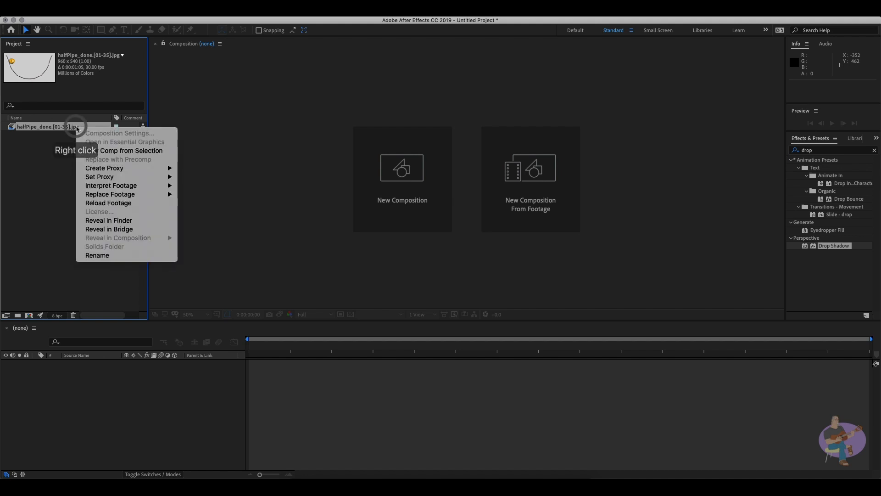
{"action": "mouse_move", "coordinate": [140, 188]}
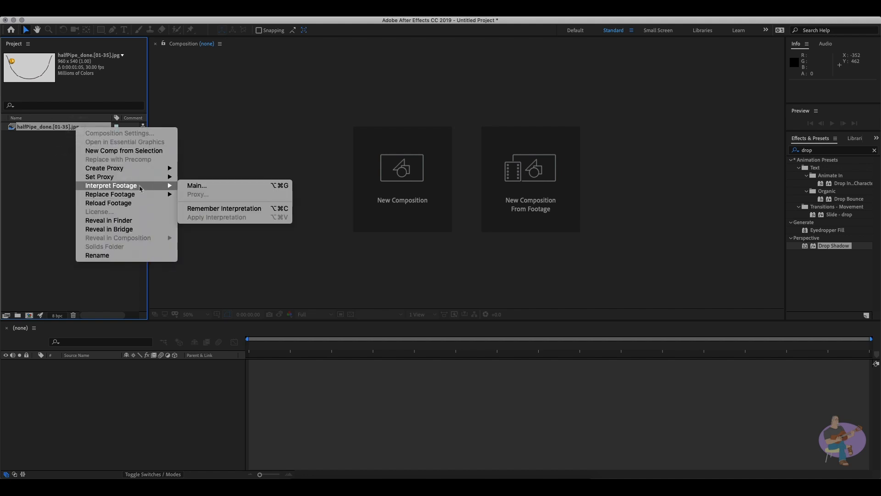
{"action": "left_click", "coordinate": [201, 186]}
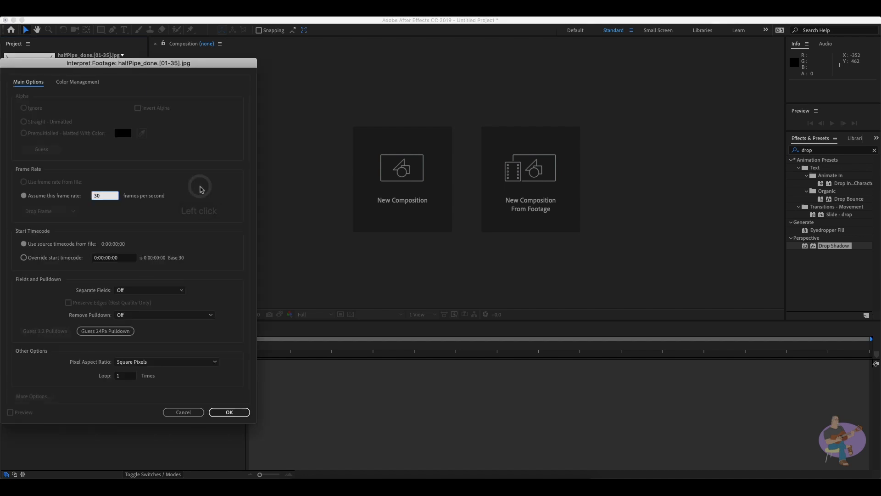
{"action": "left_click", "coordinate": [113, 197]}
{"action": "left_click", "coordinate": [88, 197]}
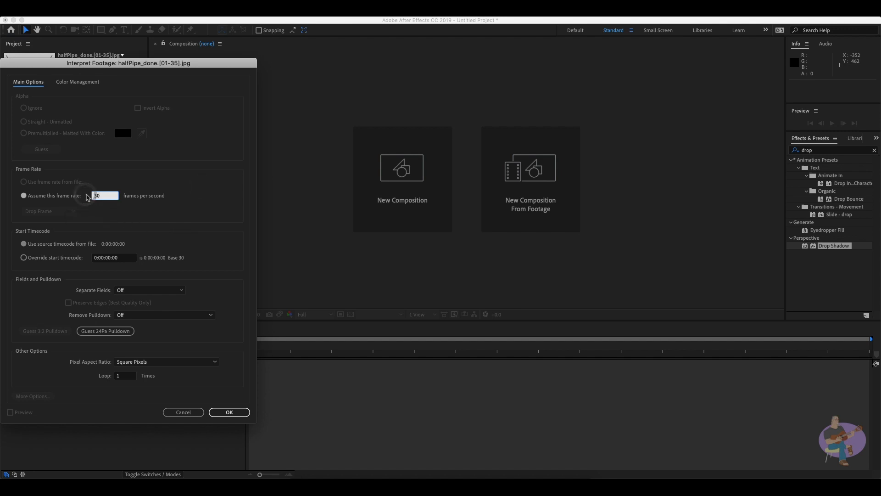
{"action": "type", "text": "24"}
{"action": "key", "text": "Return"}
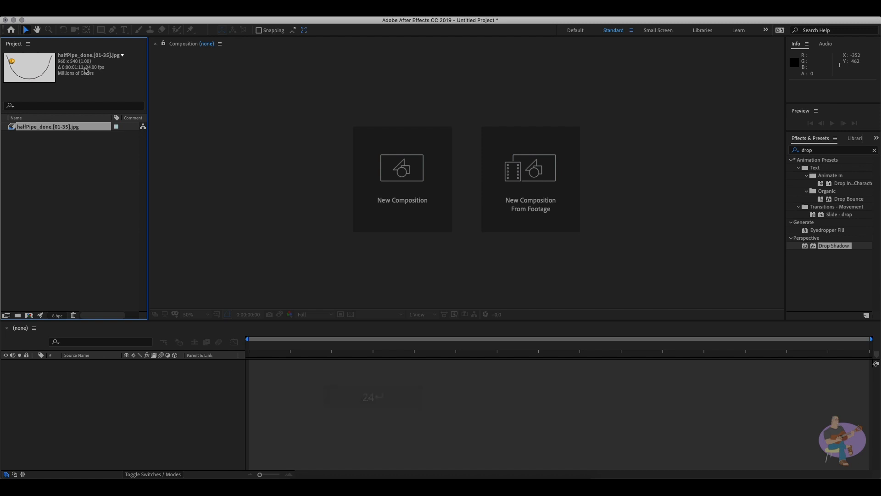
Create a new composition from the halfPipe_done sequence and play back its animation
{"action": "left_click_drag", "start_coordinate": [11, 130], "coordinate": [29, 315]}
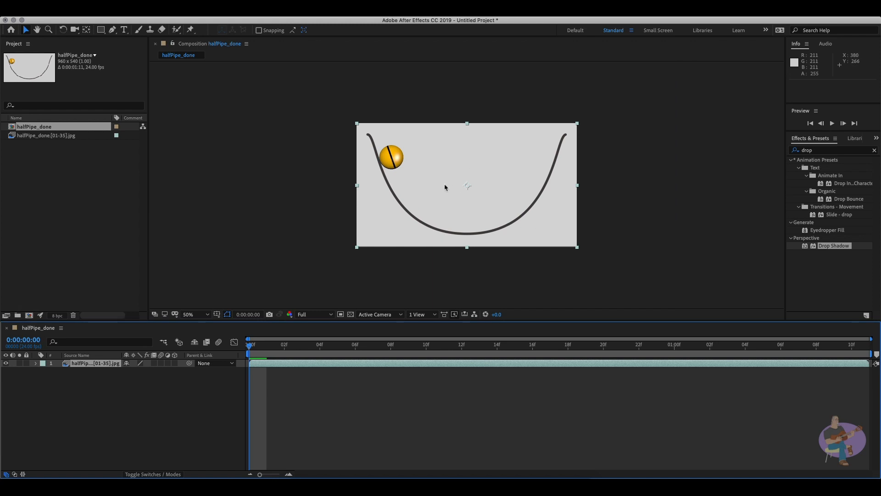
{"action": "key", "text": "space"}
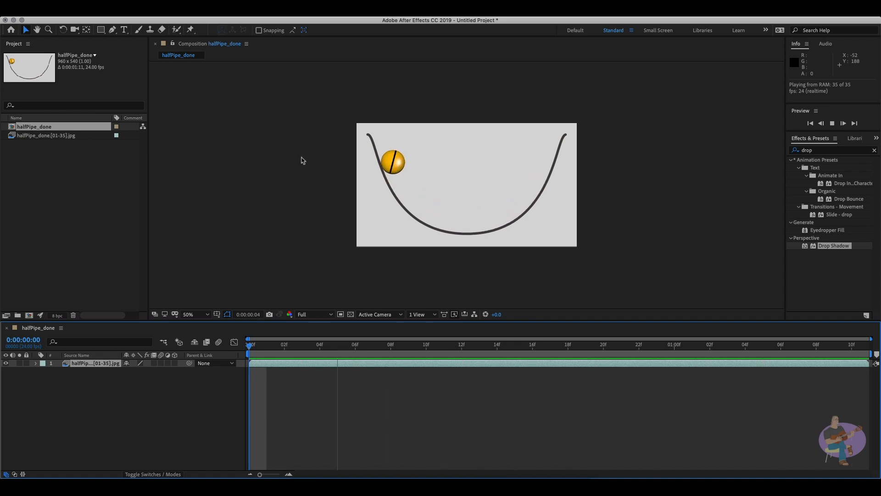
{"action": "key", "text": "space"}
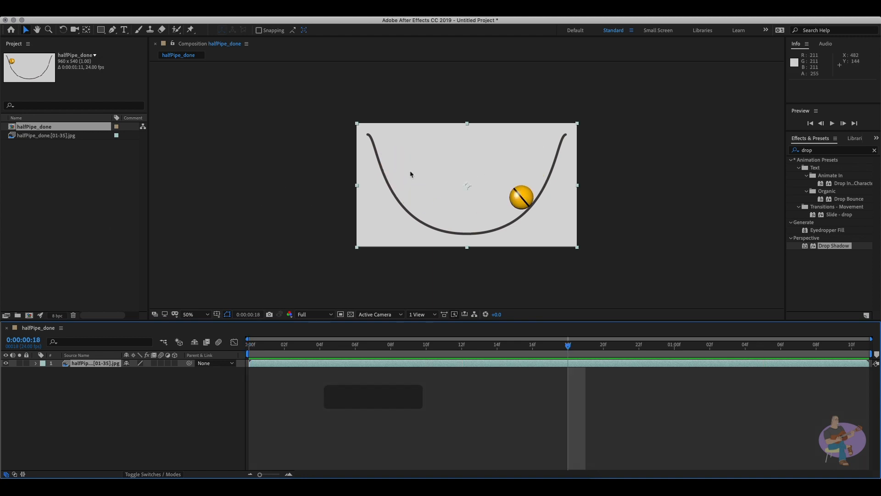
Import the ballHalfPipe JPG image sequence from the sourceimages folder of the ballHalfPipe project
{"action": "right_click", "coordinate": [65, 179]}
{"action": "mouse_move", "coordinate": [108, 220]}
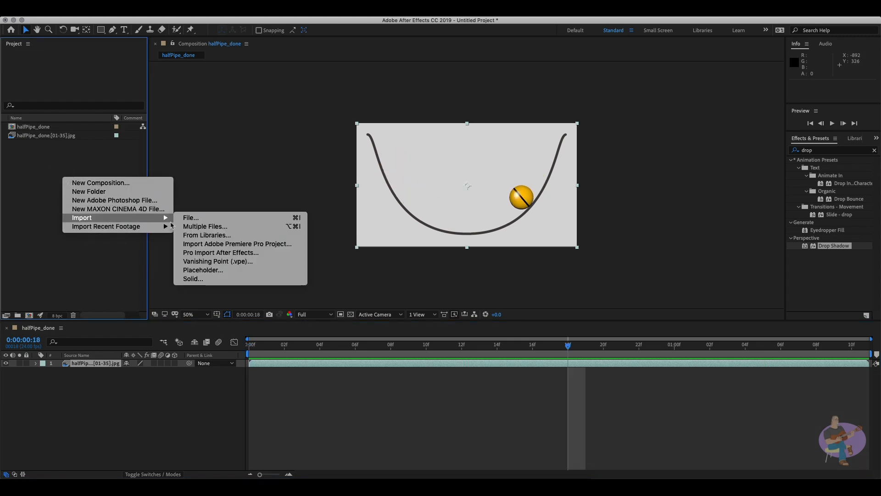
{"action": "left_click", "coordinate": [192, 219]}
{"action": "left_click", "coordinate": [433, 91]}
{"action": "left_click", "coordinate": [432, 98]}
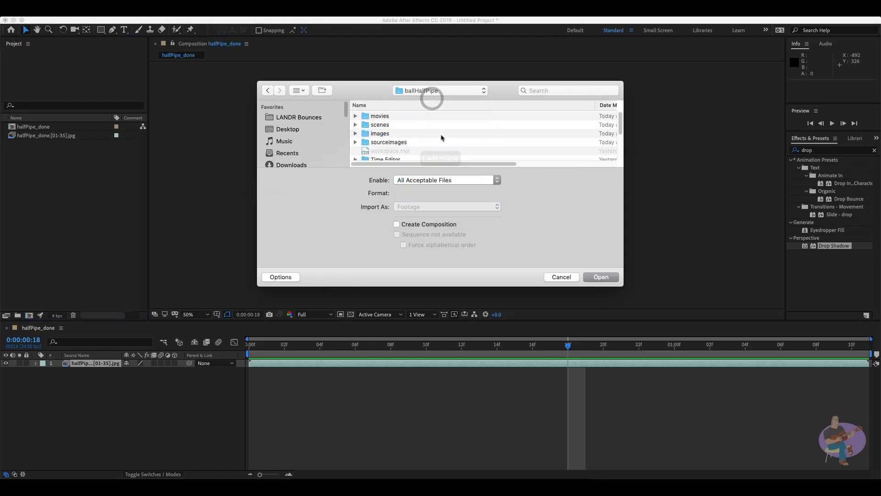
{"action": "double_click", "coordinate": [390, 142]}
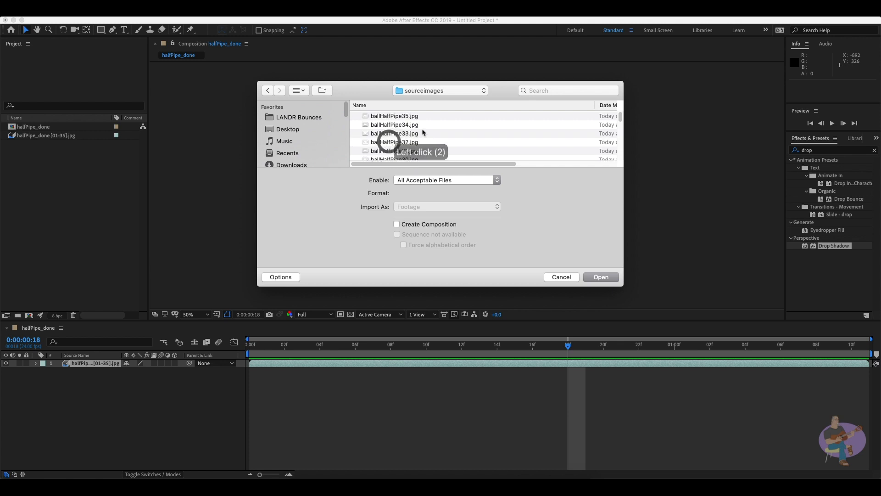
{"action": "left_click", "coordinate": [390, 116]}
{"action": "left_click", "coordinate": [601, 277]}
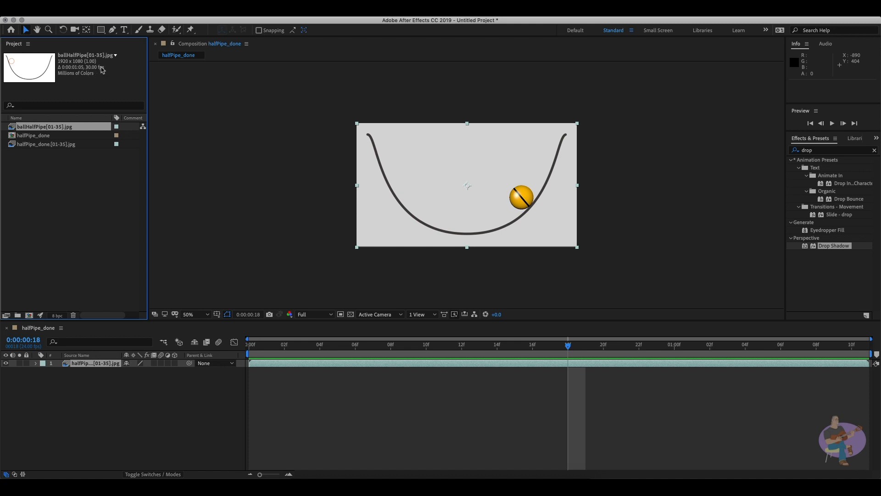
Interpret the ballHalfPipe footage at a frame rate of 24 frames per second
{"action": "right_click", "coordinate": [68, 129]}
{"action": "mouse_move", "coordinate": [127, 189]}
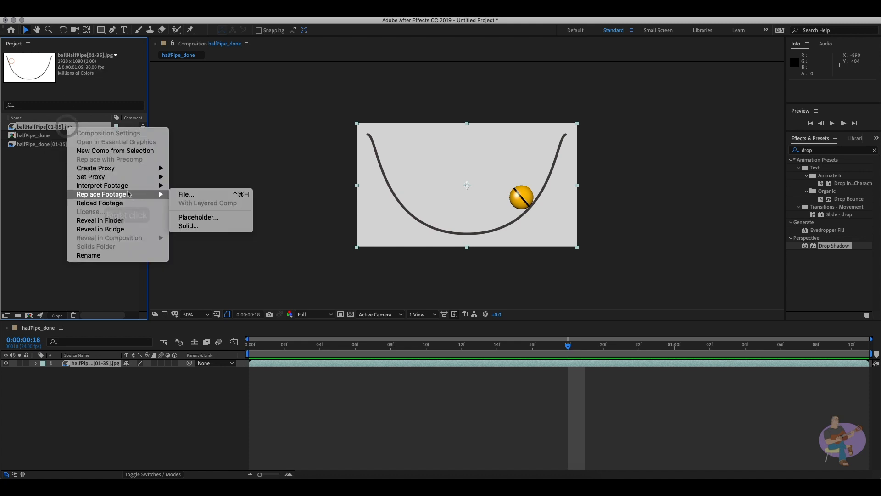
{"action": "left_click", "coordinate": [188, 185]}
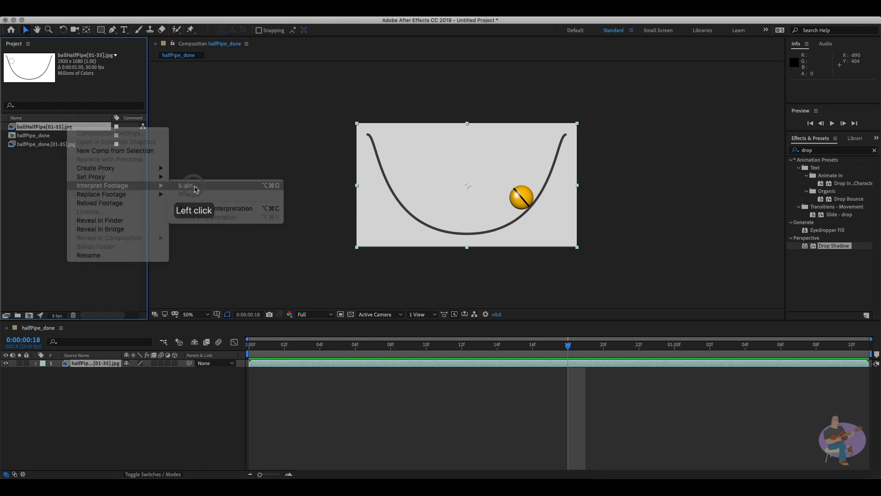
{"action": "left_click", "coordinate": [109, 198]}
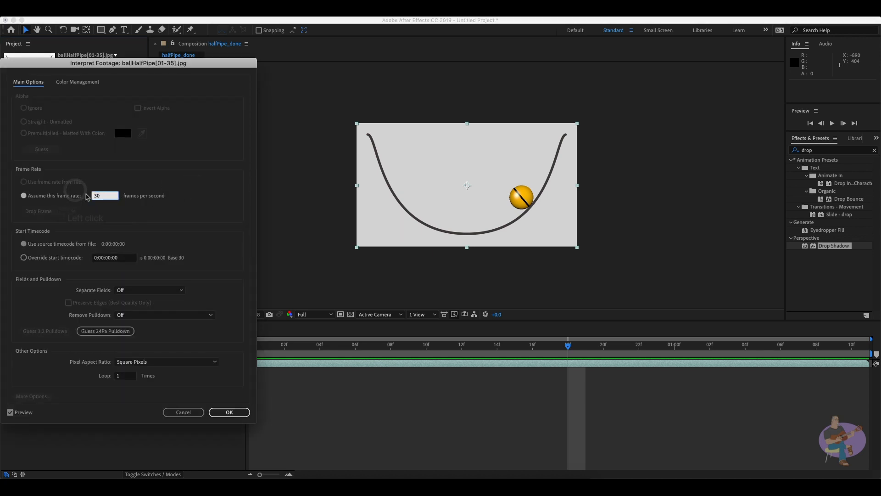
{"action": "type", "text": "24"}
{"action": "key", "text": "Return"}
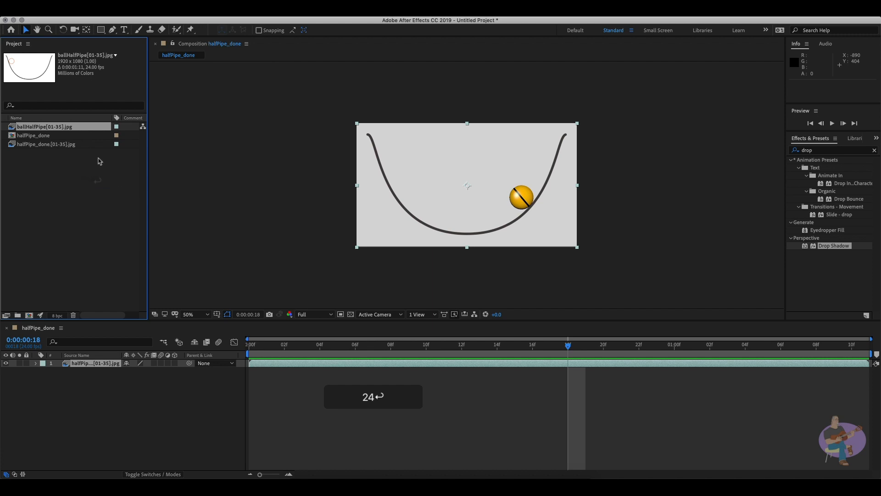
Add the ballHalfPipe sequence above the halfPipe_done layer in the composition and scale it to 20%
{"action": "left_click_drag", "start_coordinate": [13, 130], "coordinate": [32, 135]}
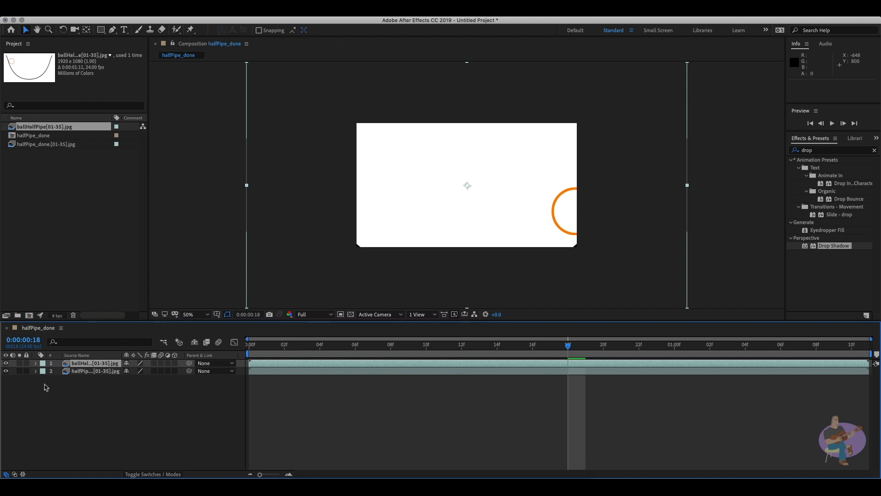
{"action": "left_click", "coordinate": [90, 364]}
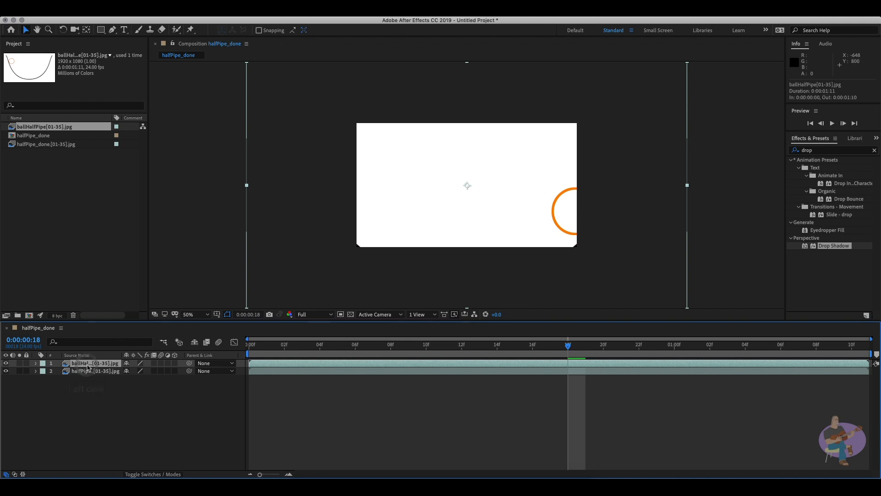
{"action": "key", "text": "s"}
{"action": "left_click", "coordinate": [138, 371]}
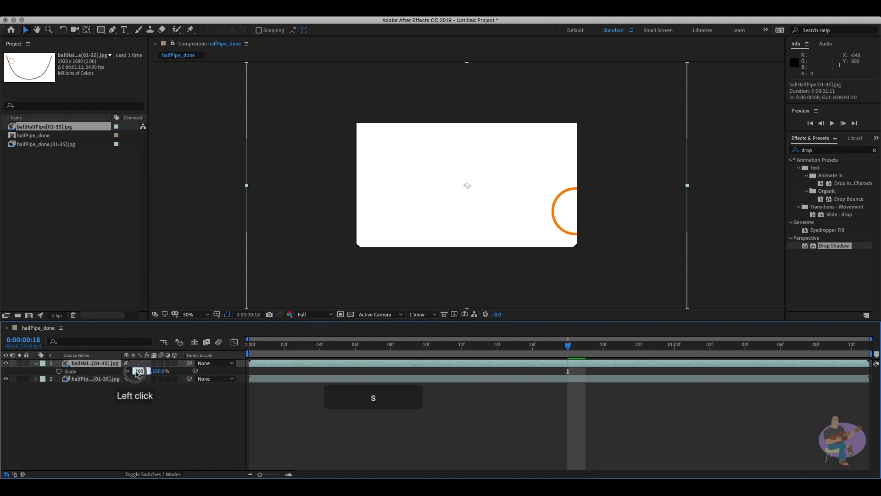
{"action": "type", "text": "20"}
{"action": "key", "text": "Return"}
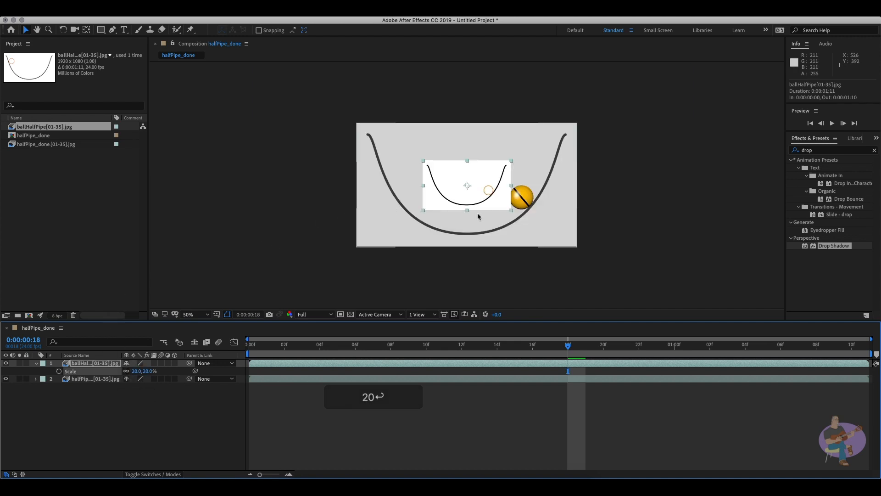
Move the ballHalfPipe layer straight up to about position 480, 128 and play back both animations together
{"action": "left_click", "coordinate": [488, 204]}
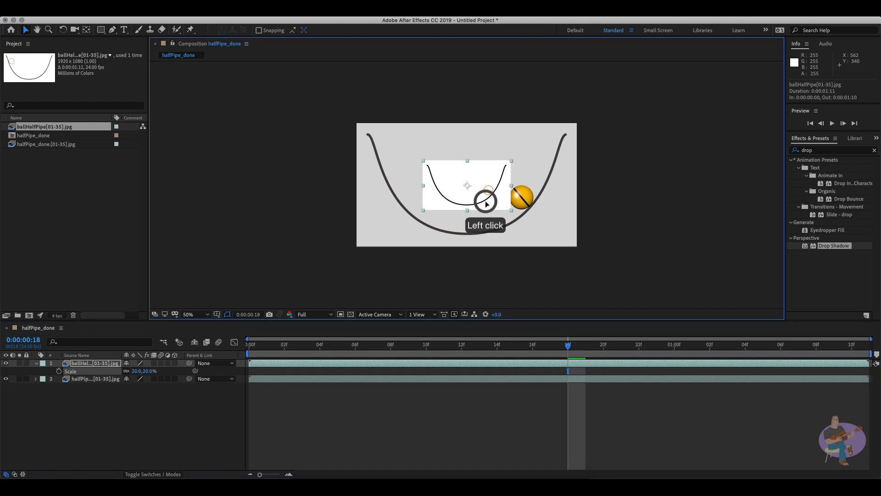
{"action": "left_click_drag", "start_coordinate": [487, 204], "coordinate": [489, 172]}
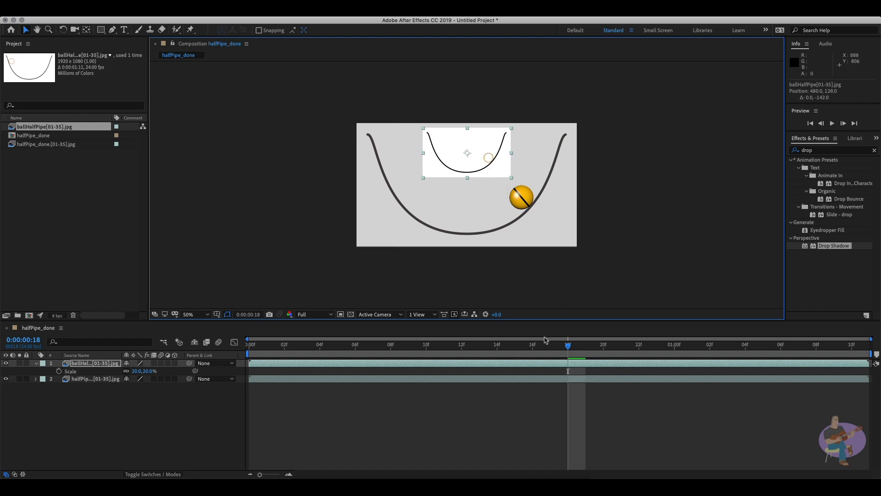
{"action": "key", "text": "space"}
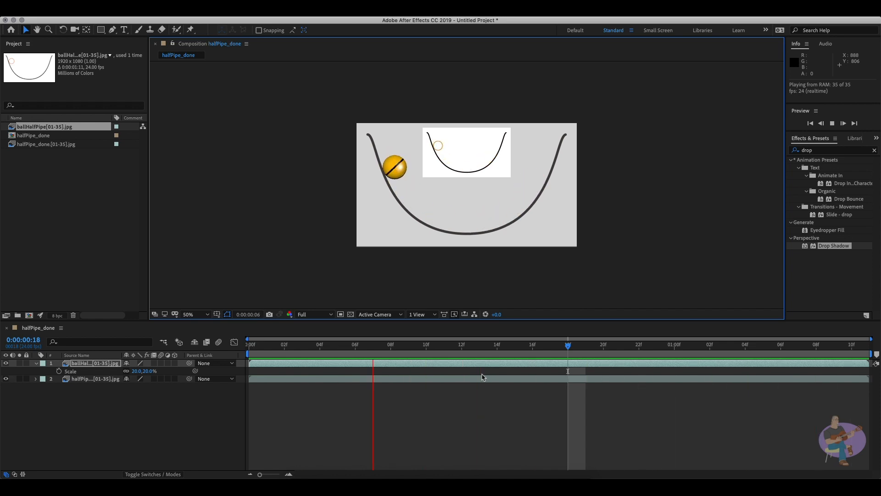
{"action": "key", "text": "space"}
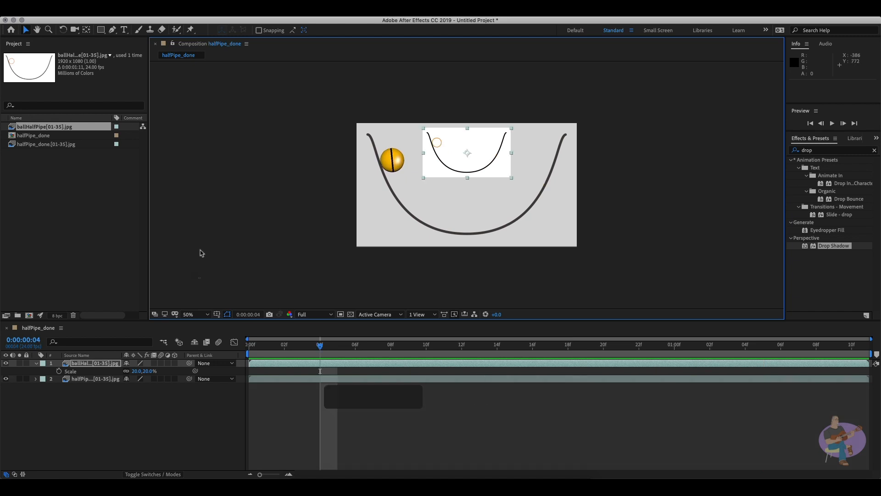
Add the text "Reference" inside the upper part of the small half-pipe image and centre-align it
{"action": "left_click", "coordinate": [125, 30]}
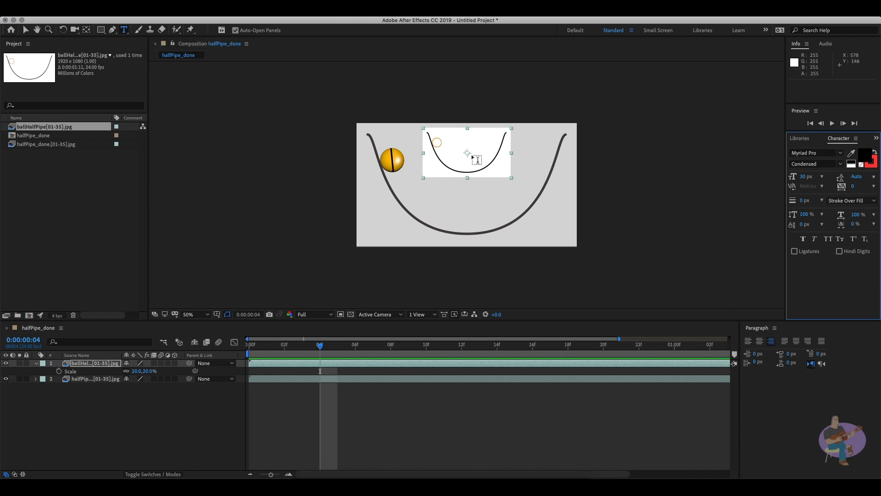
{"action": "left_click", "coordinate": [467, 140]}
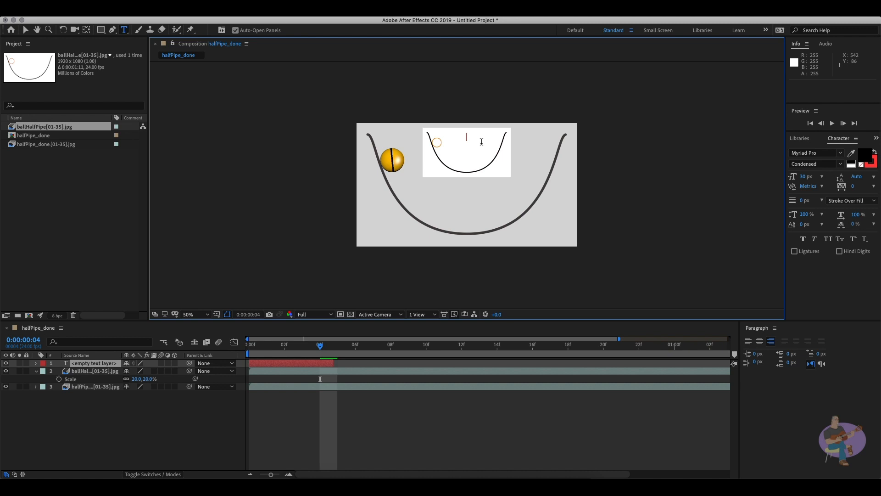
{"action": "type", "text": "Reference"}
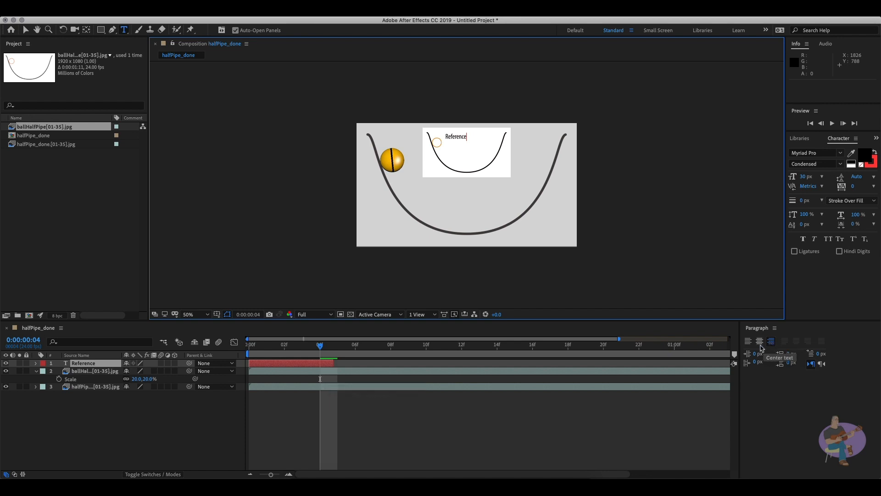
{"action": "left_click", "coordinate": [760, 342]}
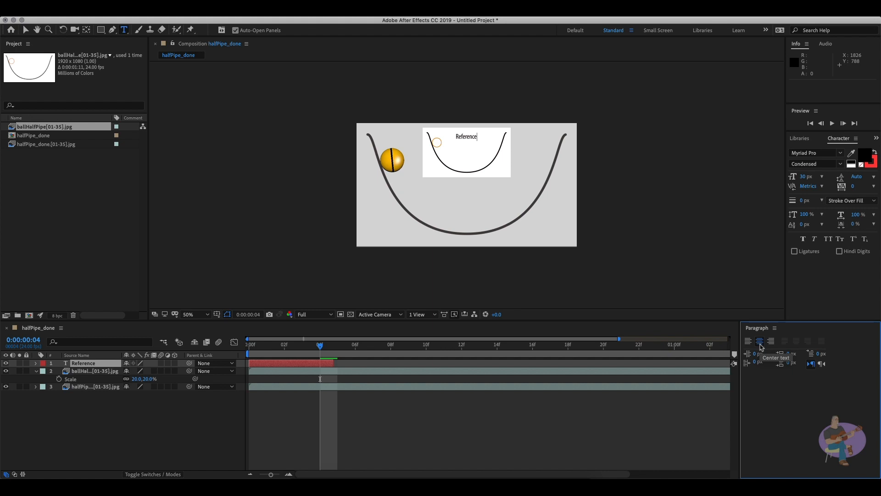
{"action": "left_click", "coordinate": [25, 30]}
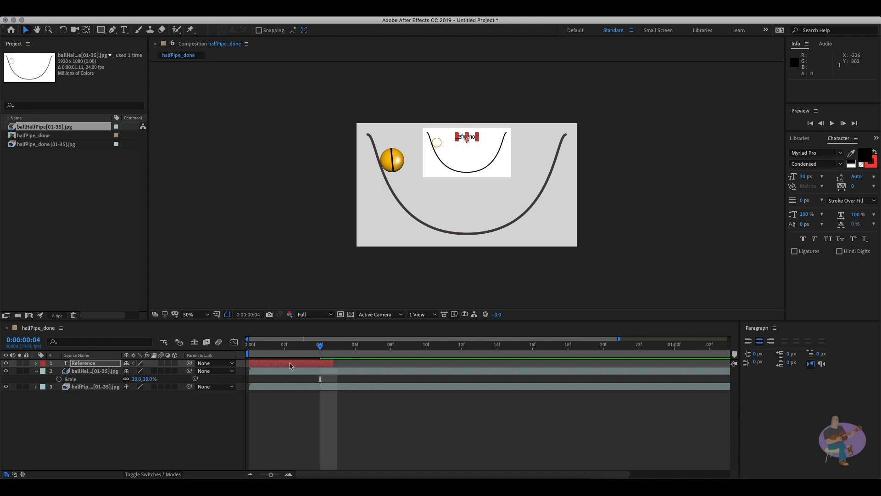
Show the full composition time range and extend the Reference text layer to the end of the composition
{"action": "left_click", "coordinate": [299, 365]}
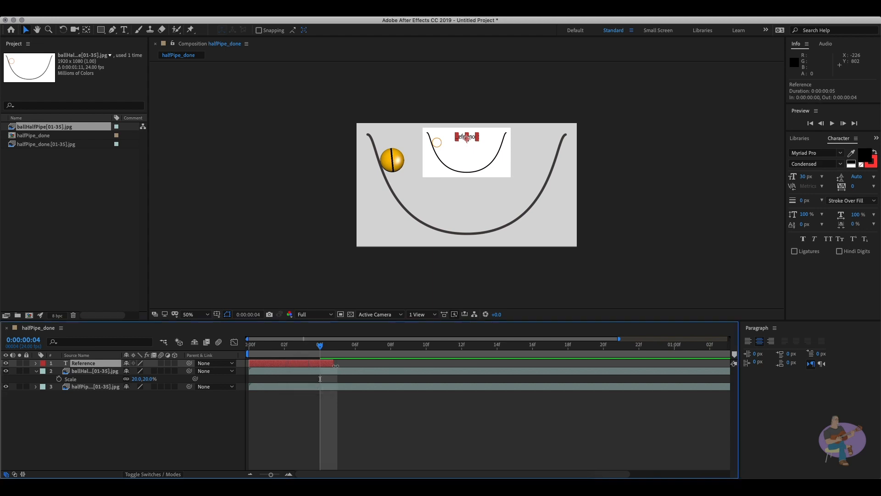
{"action": "left_click_drag", "start_coordinate": [335, 365], "coordinate": [729, 371]}
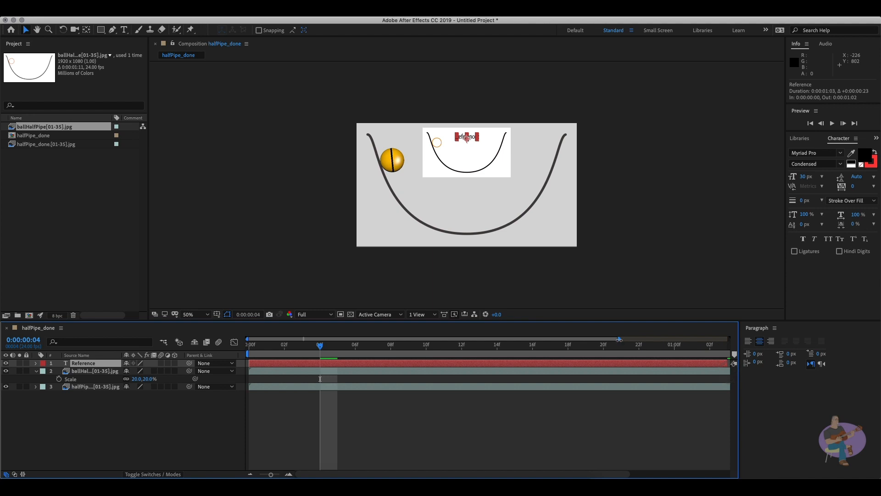
{"action": "left_click_drag", "start_coordinate": [619, 339], "coordinate": [733, 341]}
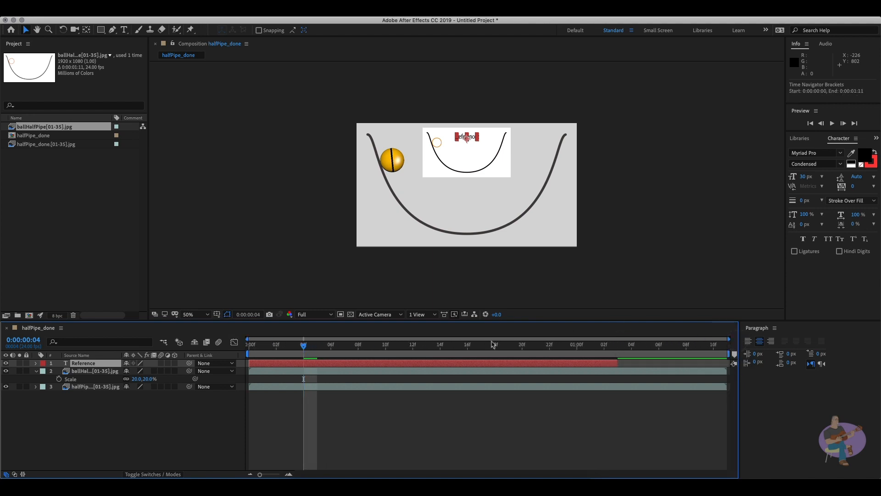
{"action": "left_click_drag", "start_coordinate": [618, 365], "coordinate": [727, 366]}
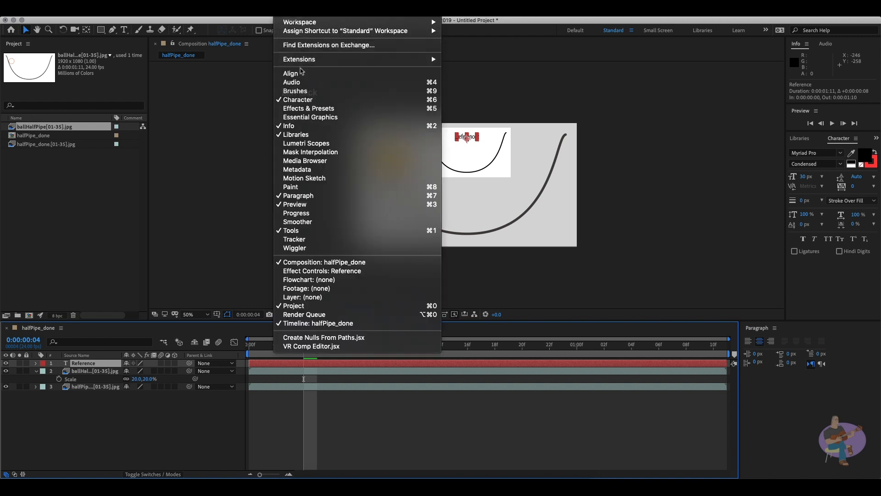
Centre the Reference text horizontally in the composition and return the current time to the first frame
{"action": "left_click", "coordinate": [291, 74]}
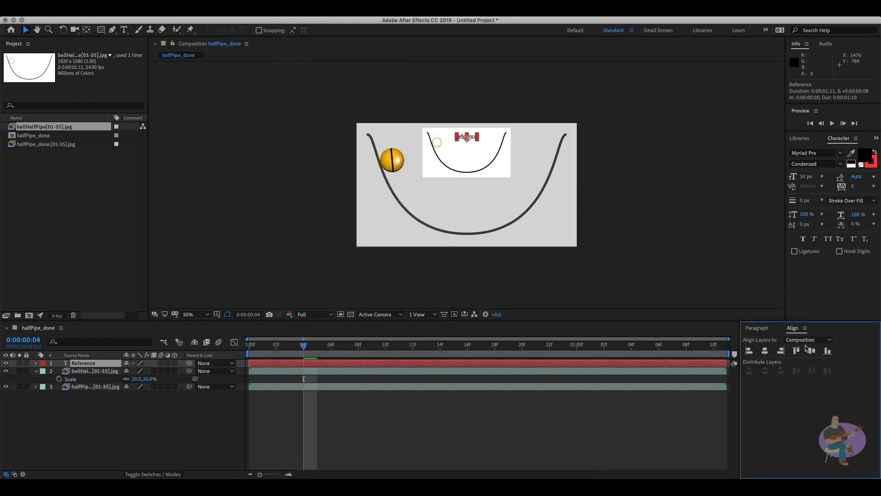
{"action": "left_click", "coordinate": [765, 351]}
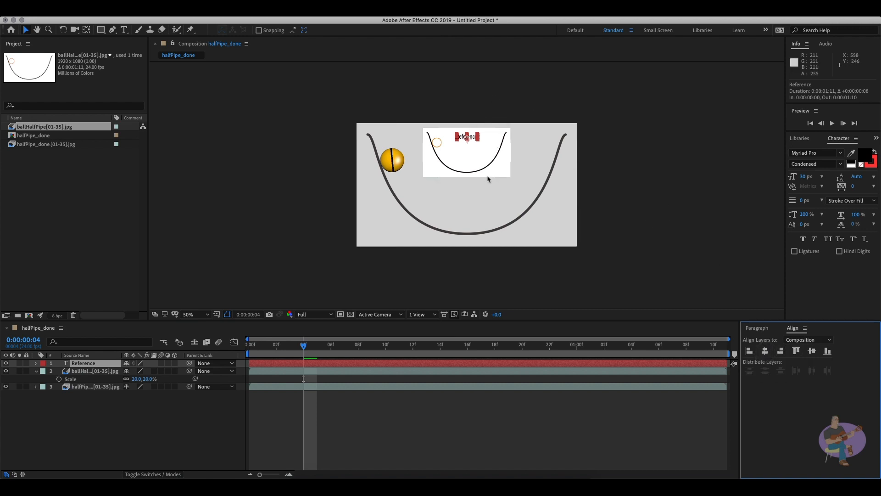
{"action": "left_click", "coordinate": [403, 421]}
{"action": "left_click", "coordinate": [305, 345]}
{"action": "left_click_drag", "start_coordinate": [305, 345], "coordinate": [203, 412]}
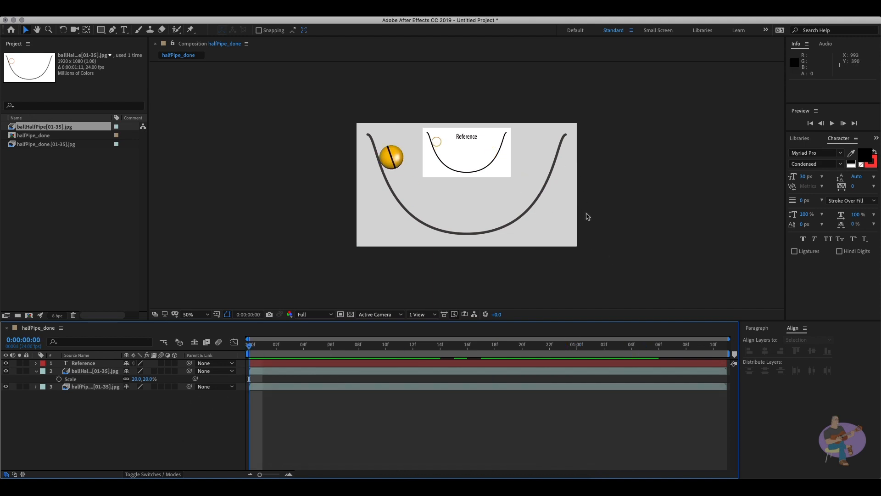
Add right-aligned text in the lower-right area of the image with the author's full name and "ANMN 100" on a second line
{"action": "left_click", "coordinate": [762, 329]}
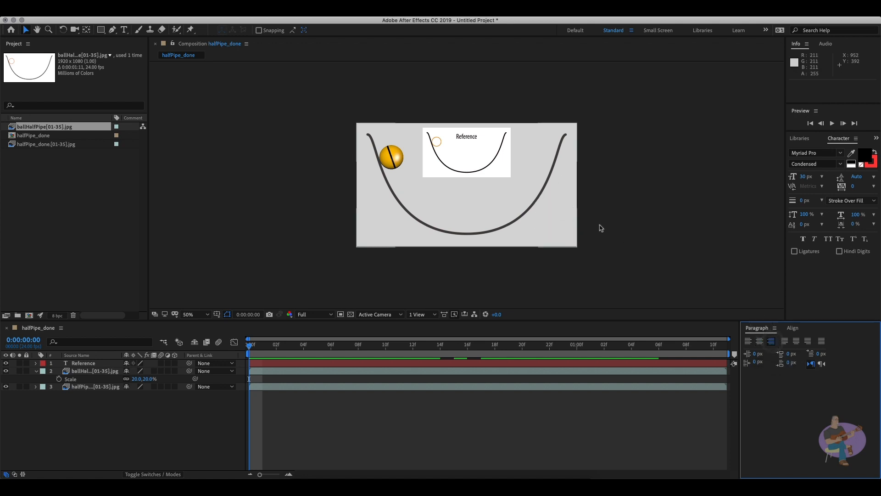
{"action": "left_click", "coordinate": [125, 30]}
{"action": "left_click", "coordinate": [566, 223]}
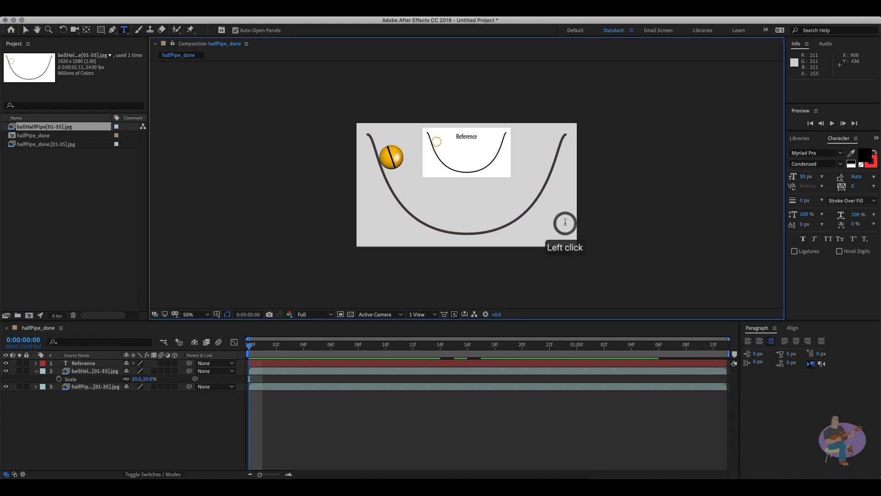
{"action": "type", "text": "Terry Posthumus"}
{"action": "key", "text": "Return"}
{"action": "type", "text": "AMN"}
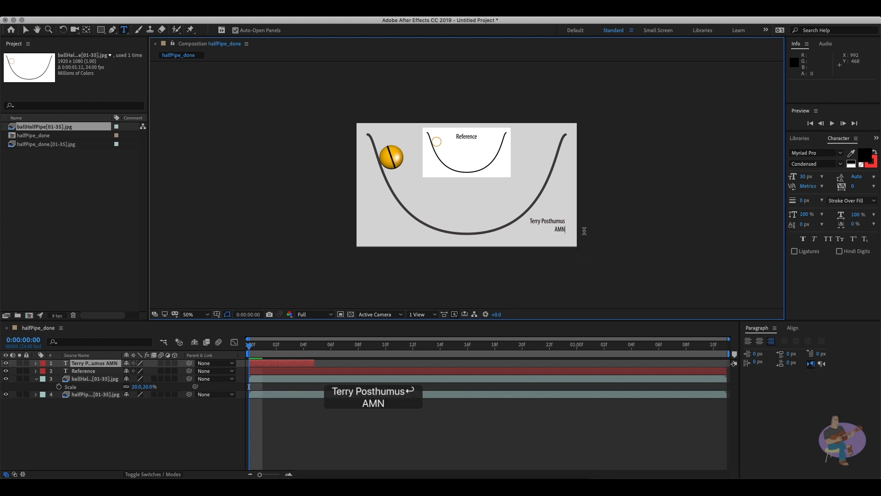
{"action": "key", "text": "BackSpace"}
{"action": "type", "text": "NMN 100"}
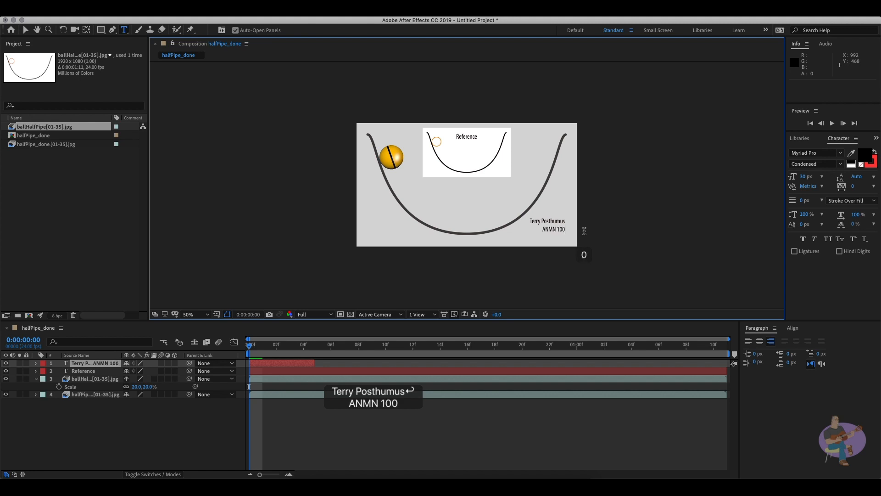
Add a third line reading "Ball - Half Pipe Animation" to the credit text
{"action": "key", "text": "Return"}
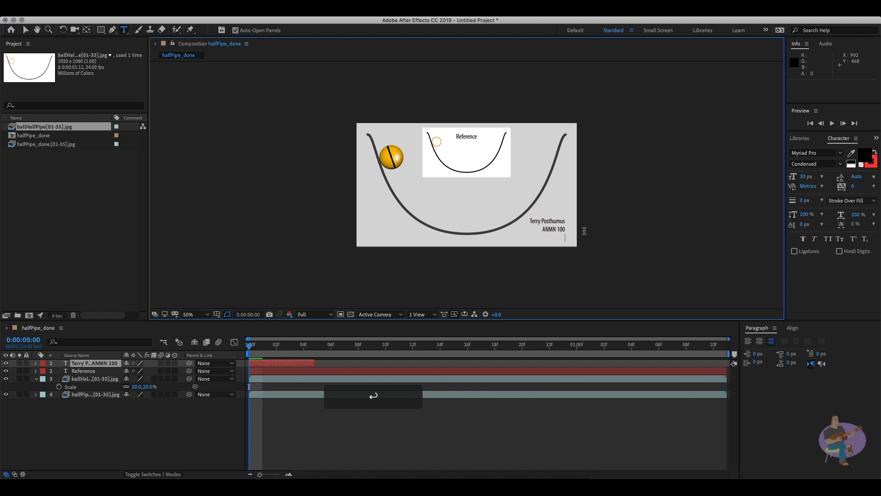
{"action": "type", "text": "Ball -"}
{"action": "key", "text": "BackSpace"}
{"action": "key", "text": "BackSpace"}
{"action": "type", "text": "Half p"}
{"action": "key", "text": "BackSpace"}
{"action": "type", "text": "Pipe ani"}
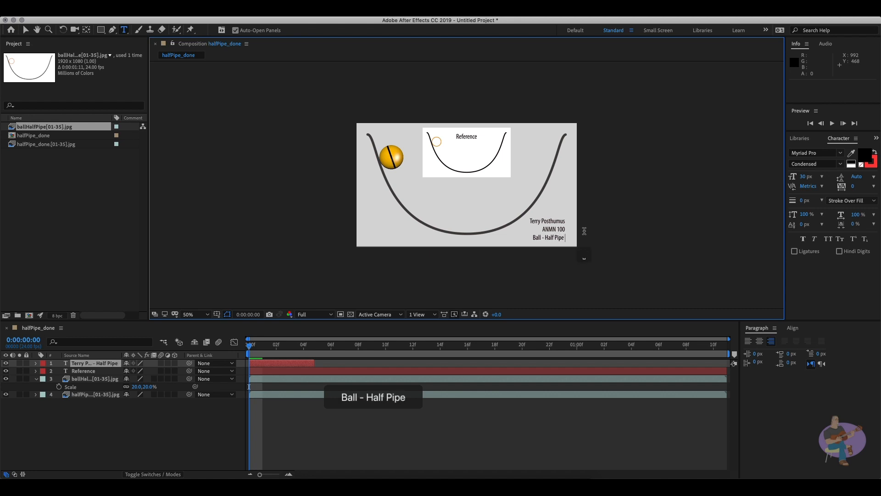
{"action": "key", "text": "BackSpace"}
{"action": "key", "text": "BackSpace"}
{"action": "key", "text": "BackSpace"}
{"action": "type", "text": "A"}
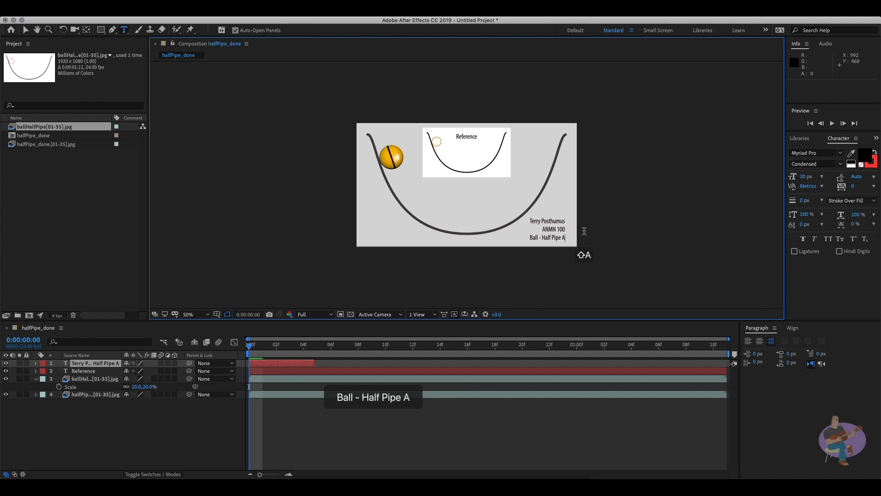
{"action": "type", "text": "nimatio"}
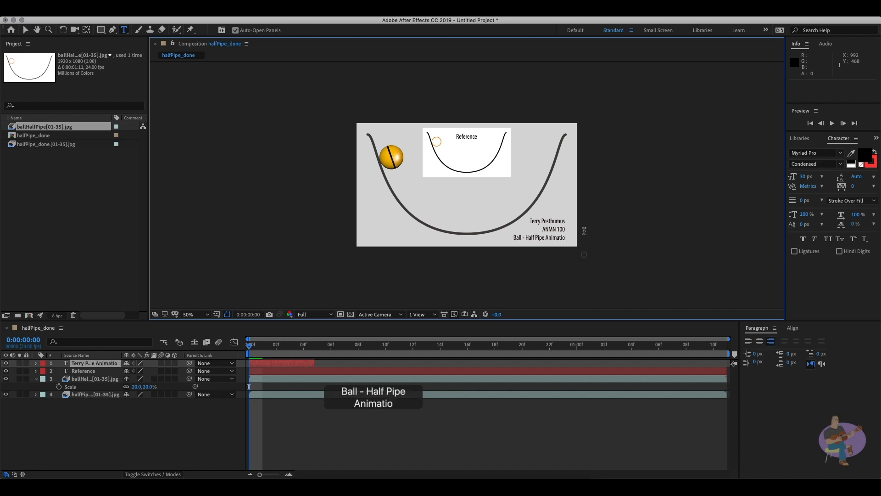
{"action": "type", "text": "n"}
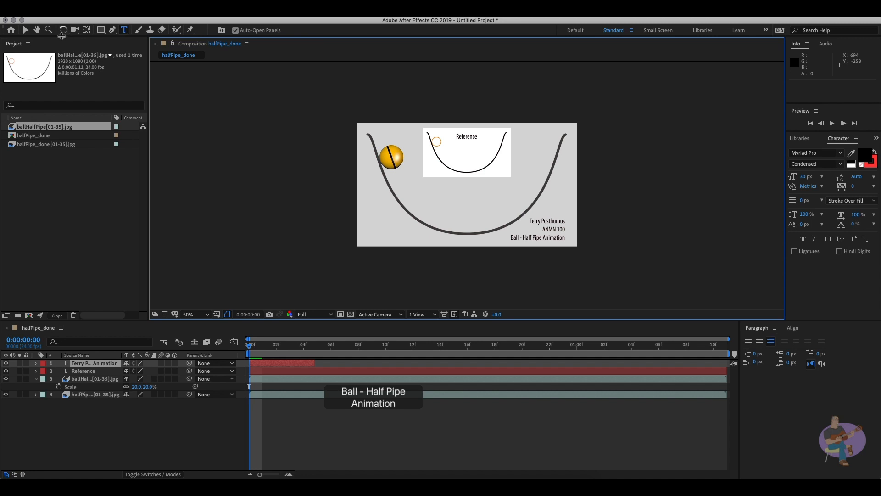
Move the credit text into the image's lower-right corner at about 948, 448 and extend its layer to the composition's end
{"action": "left_click", "coordinate": [26, 30]}
{"action": "left_click_drag", "start_coordinate": [547, 234], "coordinate": [556, 237]}
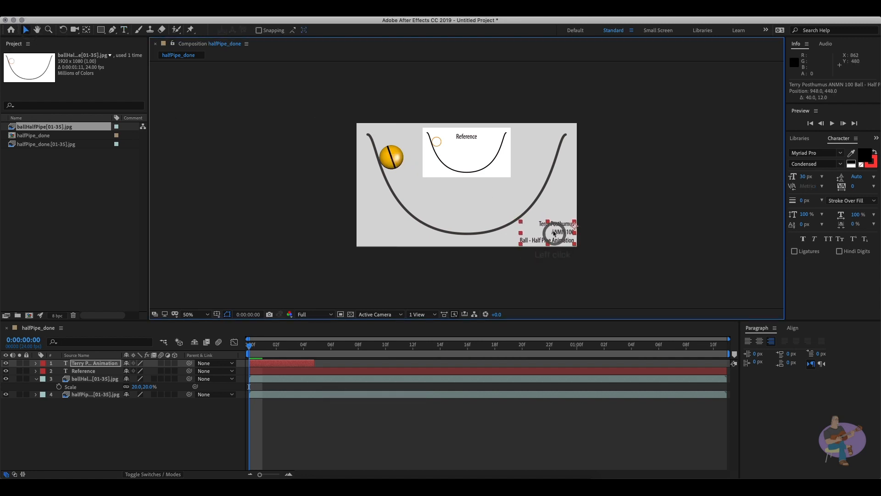
{"action": "left_click_drag", "start_coordinate": [315, 363], "coordinate": [728, 367]}
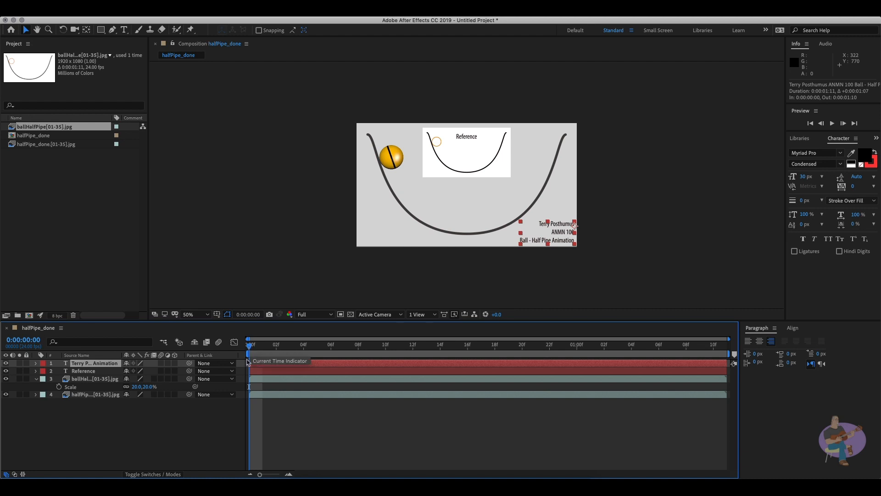
Deselect the credit layer and play back the composition to review the text with both animations
{"action": "left_click", "coordinate": [334, 423]}
{"action": "key", "text": "space"}
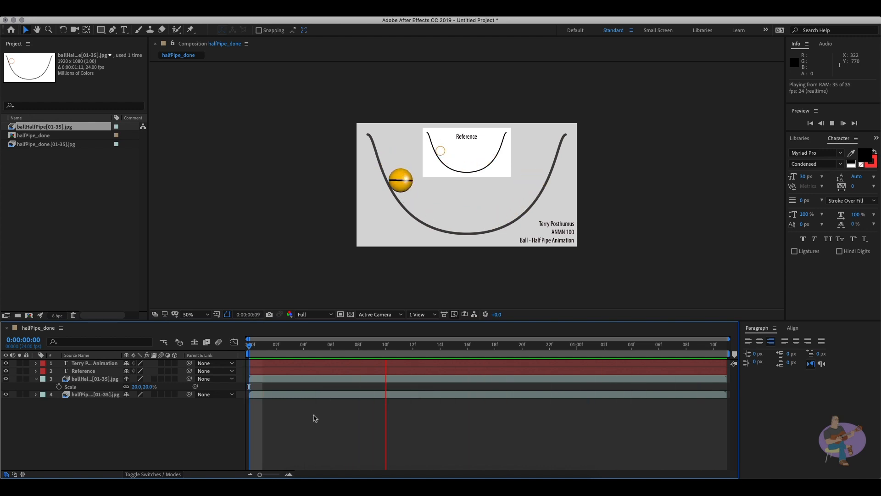
{"action": "key", "text": "space"}
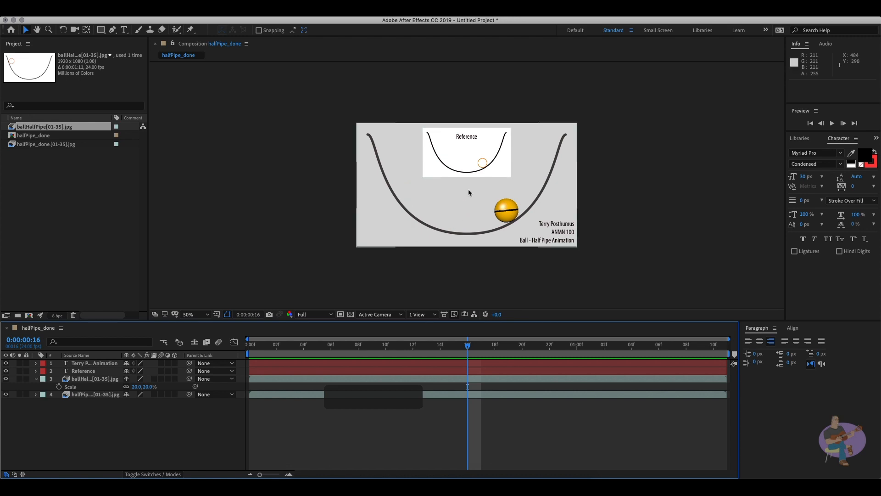
Find the Drop Shadow effect by searching for "drop" and apply it to the small ballHalfPipe reference layer
{"action": "left_click", "coordinate": [466, 165]}
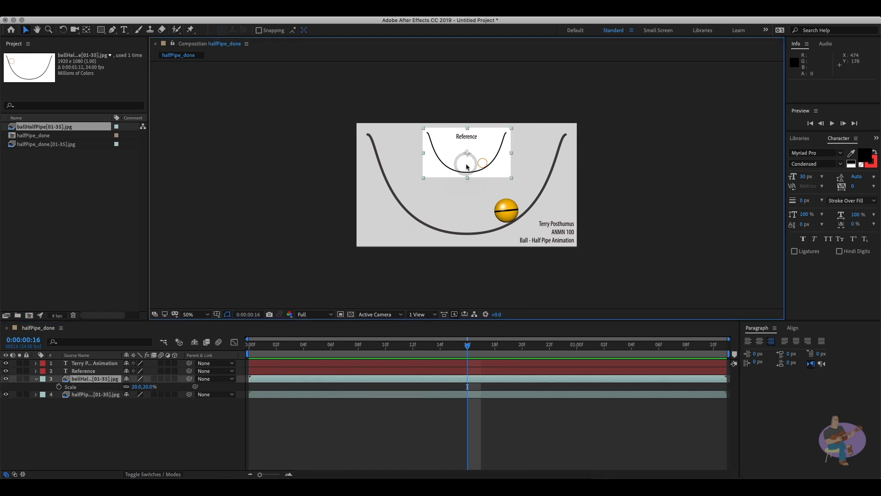
{"action": "left_click", "coordinate": [300, 18]}
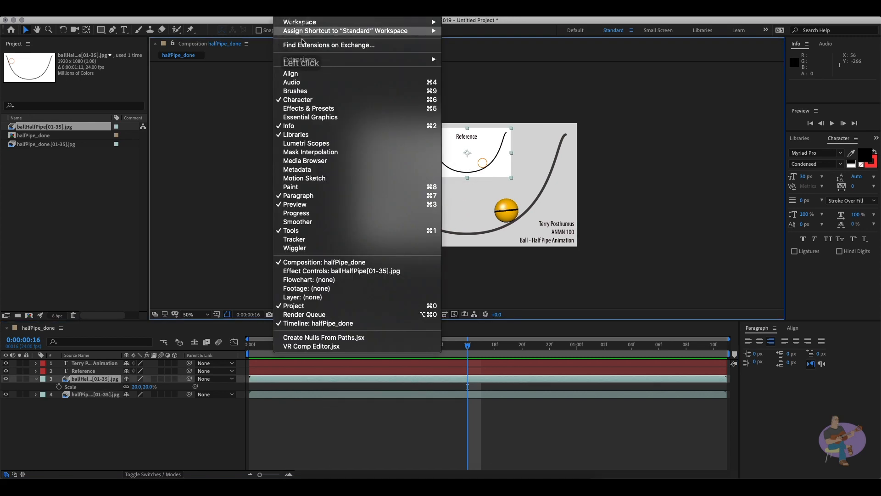
{"action": "left_click", "coordinate": [313, 109]}
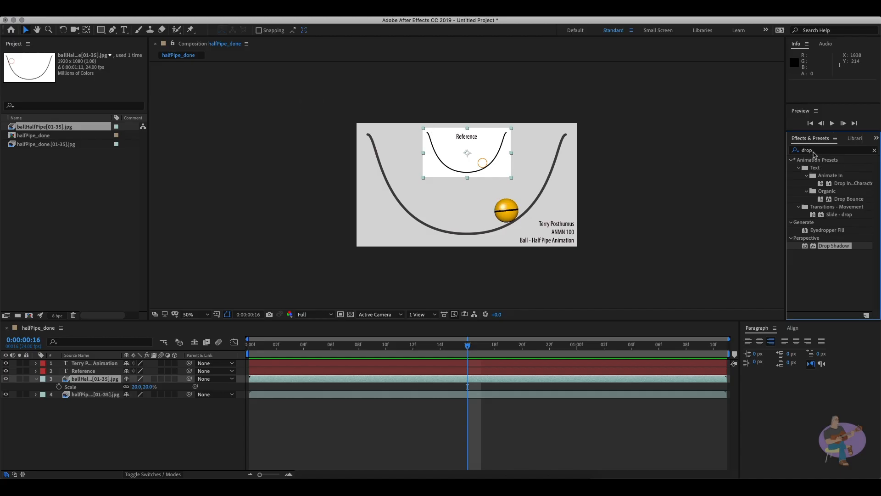
{"action": "left_click", "coordinate": [814, 151]}
{"action": "type", "text": "d"}
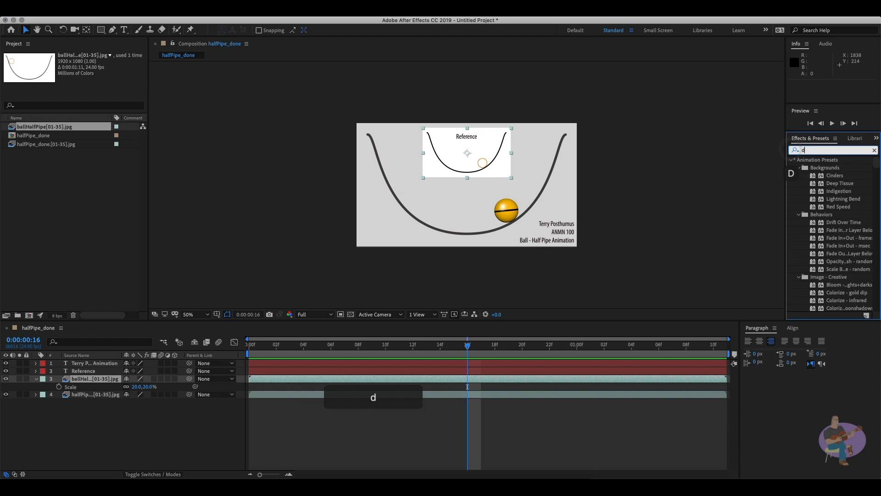
{"action": "type", "text": "rop"}
{"action": "left_click_drag", "start_coordinate": [814, 246], "coordinate": [617, 379]}
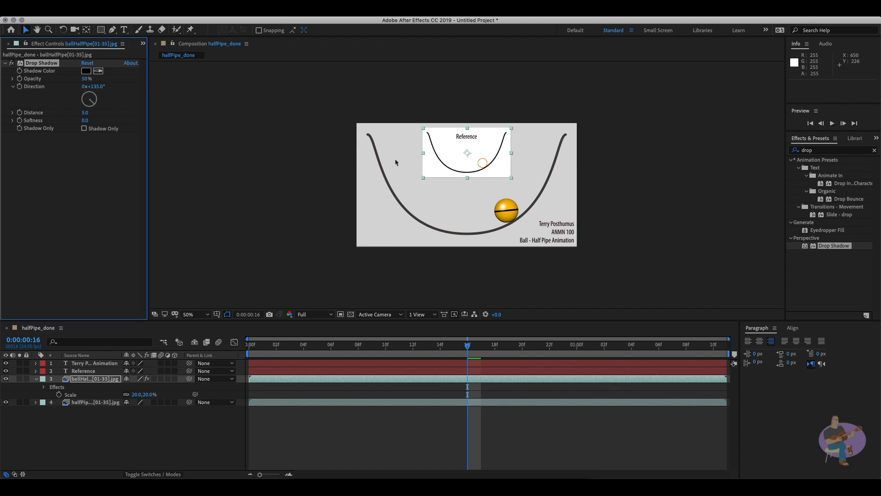
Set the drop shadow's softness to 80 and its distance to 45
{"action": "left_click_drag", "start_coordinate": [86, 115], "coordinate": [104, 124]}
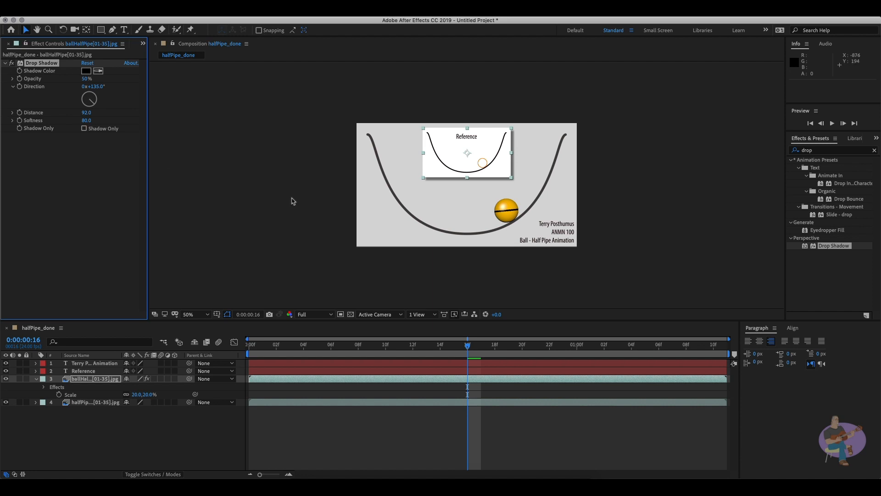
{"action": "left_click", "coordinate": [86, 112]}
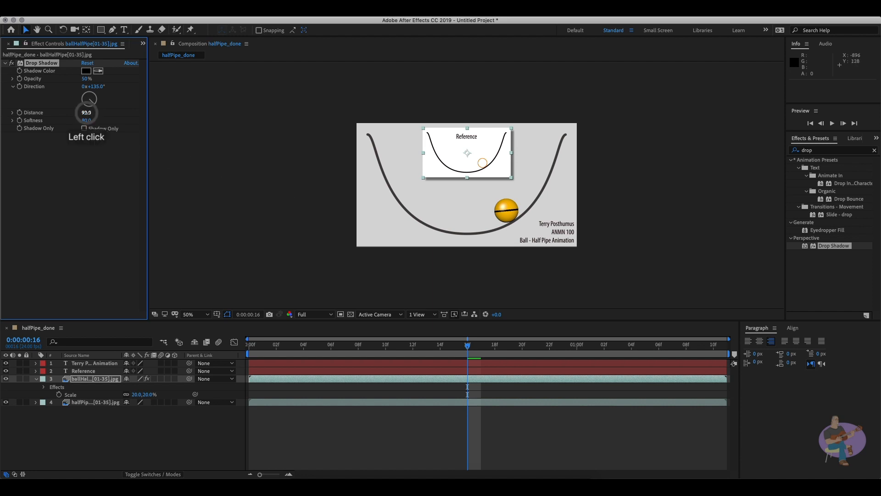
{"action": "type", "text": "45"}
{"action": "key", "text": "Return"}
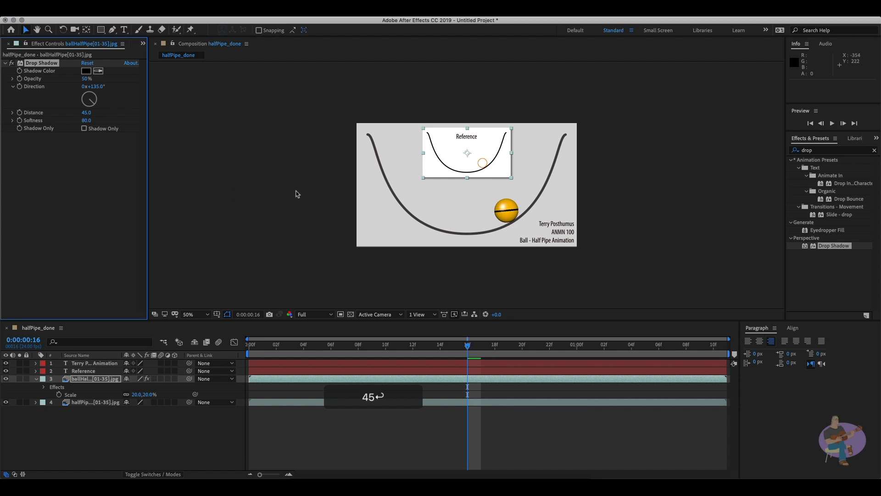
Deselect the reference layer and play back the composition to review the drop shadow
{"action": "left_click", "coordinate": [305, 226]}
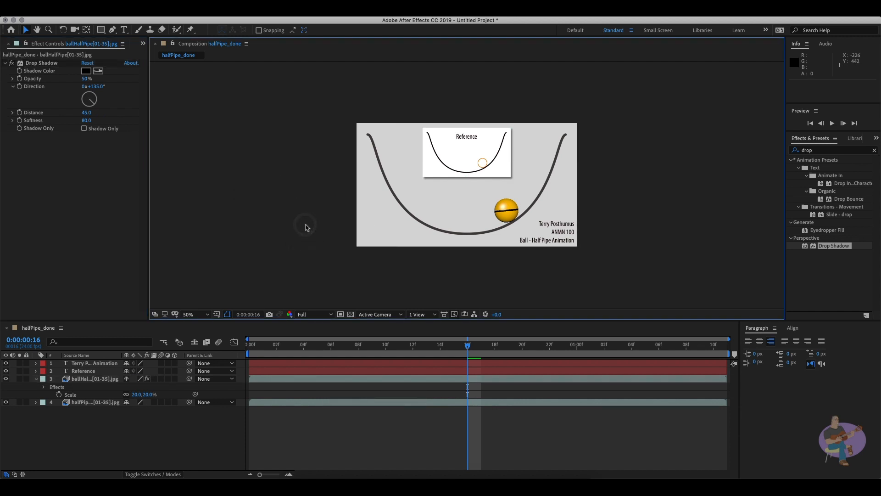
{"action": "key", "text": "space"}
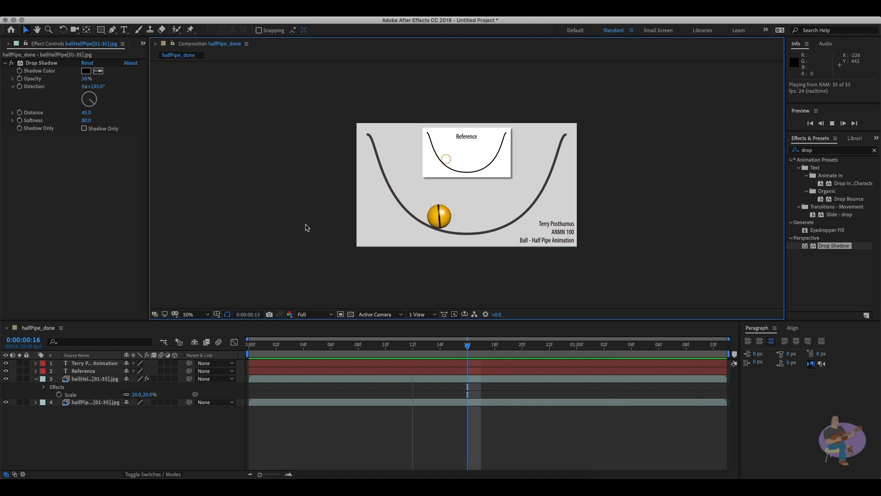
{"action": "key", "text": "space"}
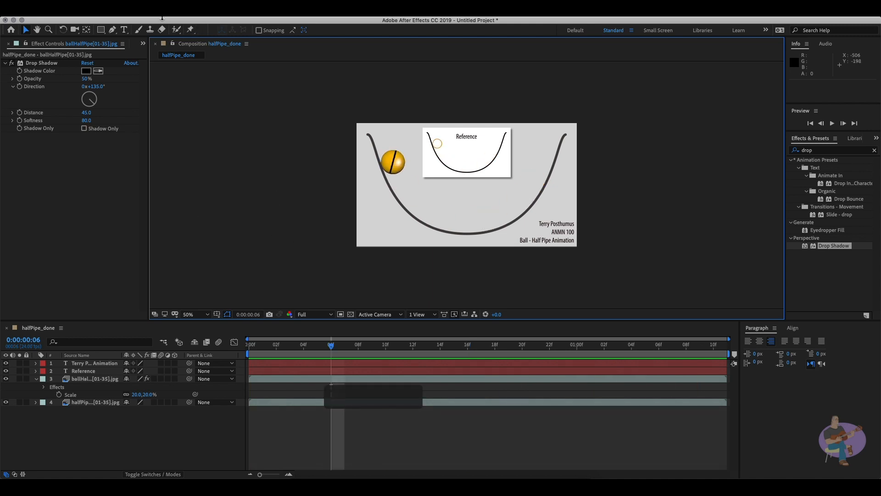
Add the halfPipe_done composition to the Adobe Media Encoder queue and set its output location to the movies folder inside ballHalfPipe
{"action": "left_click", "coordinate": [155, 18]}
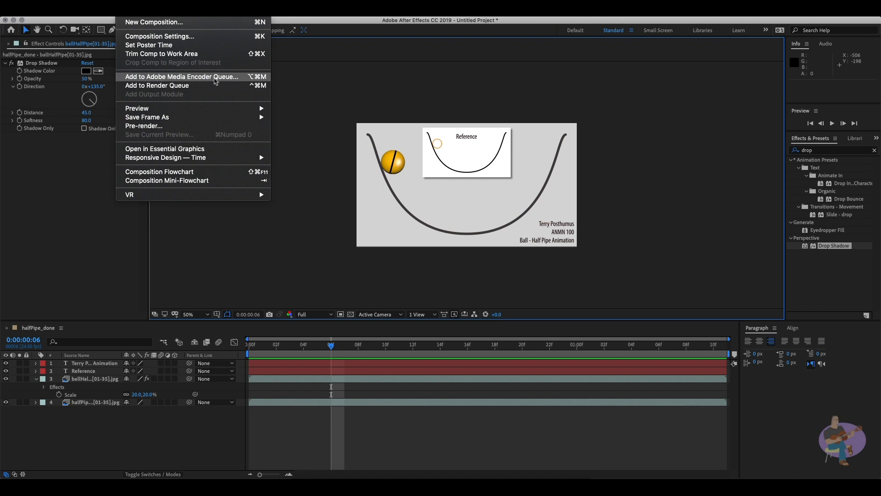
{"action": "left_click", "coordinate": [220, 80]}
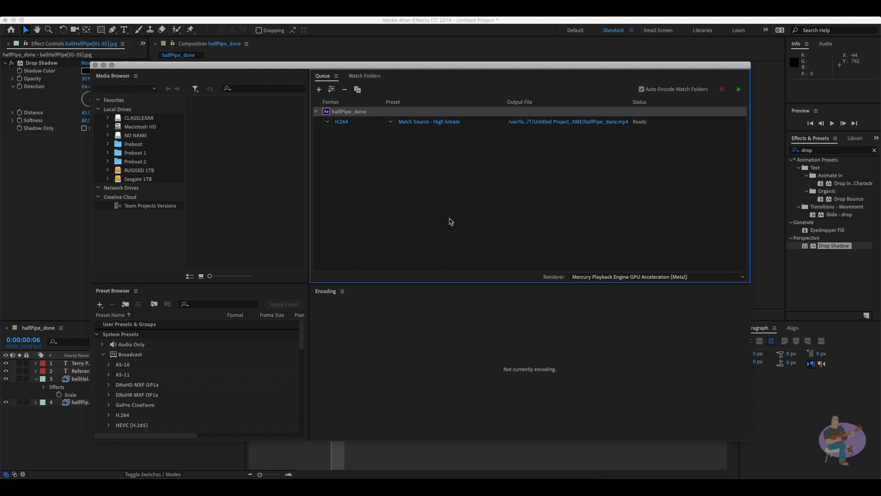
{"action": "left_click", "coordinate": [563, 125]}
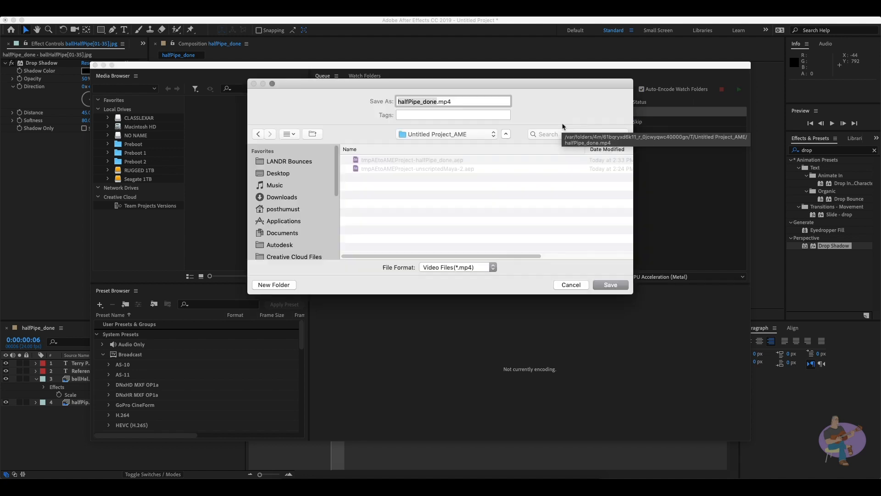
{"action": "left_click", "coordinate": [456, 135]}
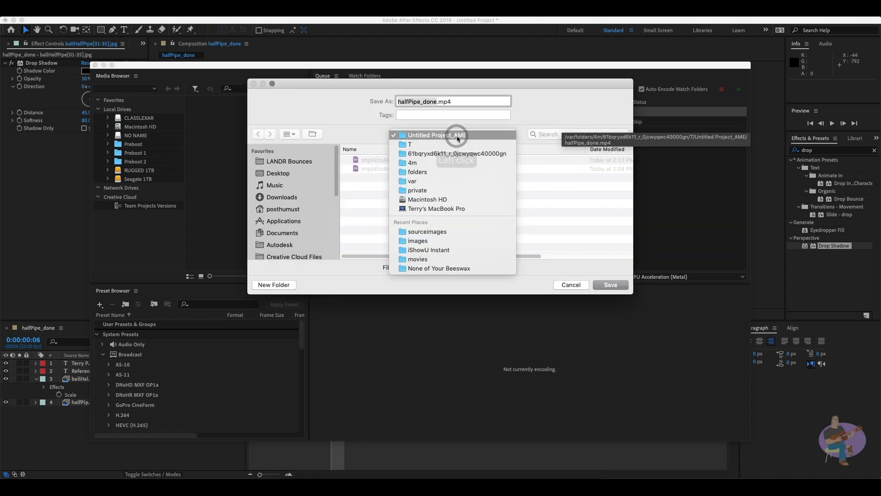
{"action": "left_click", "coordinate": [459, 268]}
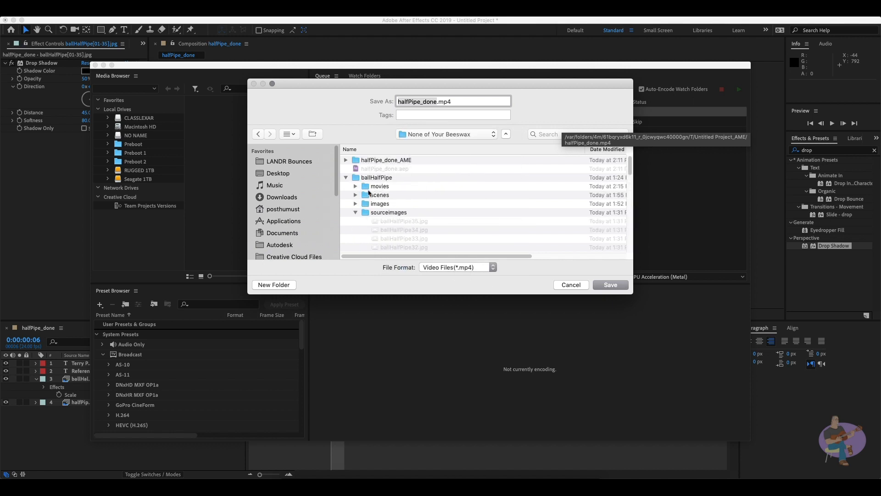
{"action": "double_click", "coordinate": [378, 191]}
Save the output as halfPipe_final.mp4, replacing the existing file, and start encoding the queue
{"action": "left_click", "coordinate": [437, 102]}
{"action": "key", "text": "BackSpace"}
{"action": "key", "text": "BackSpace"}
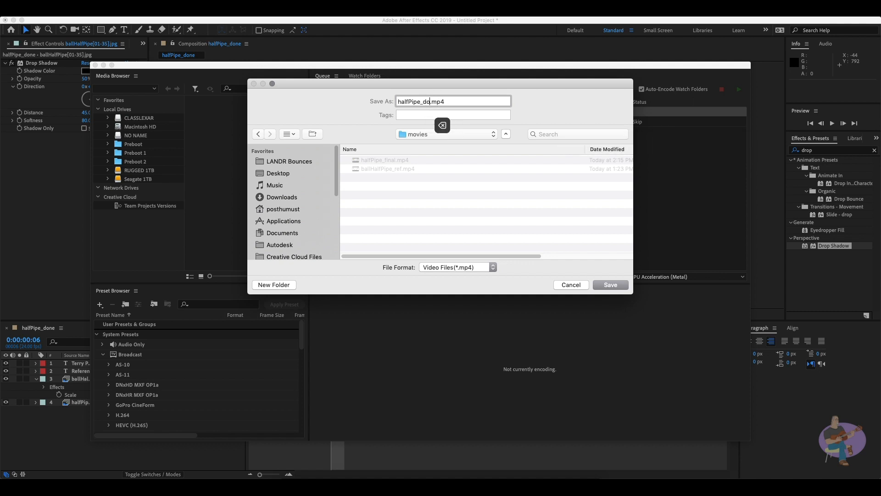
{"action": "key", "text": "BackSpace"}
{"action": "type", "text": "final"}
{"action": "left_click", "coordinate": [613, 285]}
{"action": "left_click", "coordinate": [514, 146]}
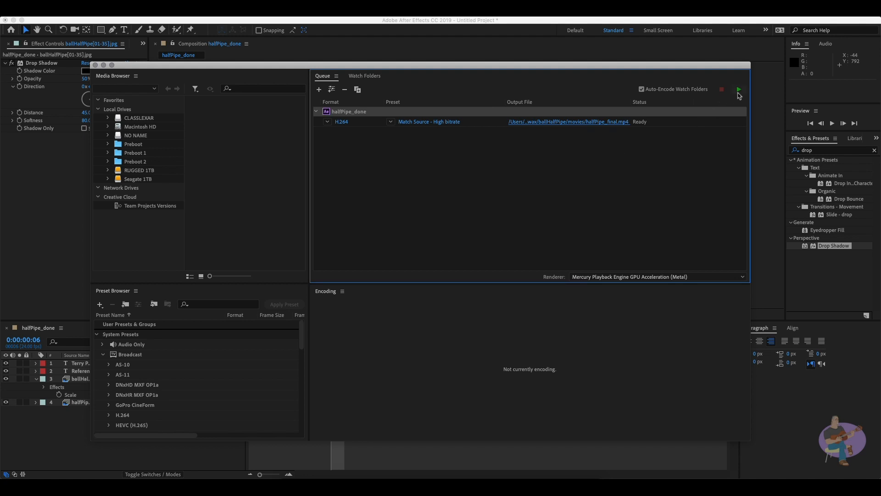
{"action": "left_click", "coordinate": [740, 90]}
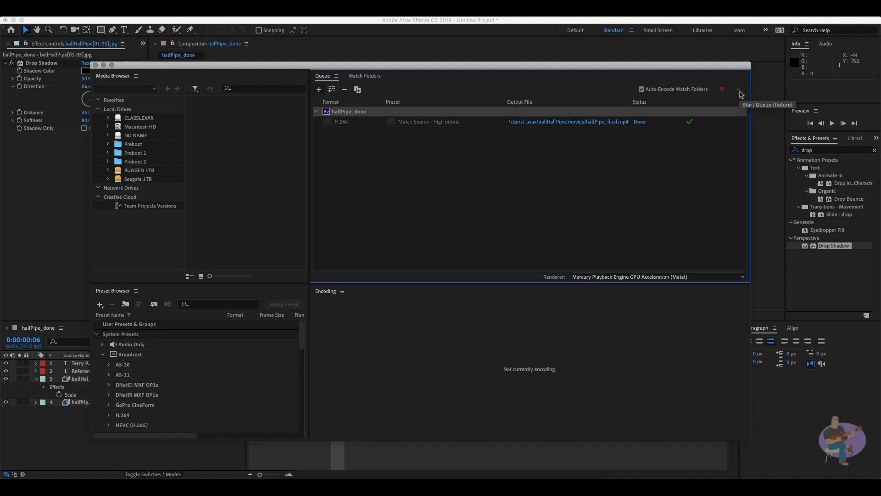
Open the exported halfPipe_final.mp4 from its output folder and play it back to check the finished animation
{"action": "left_click", "coordinate": [565, 125]}
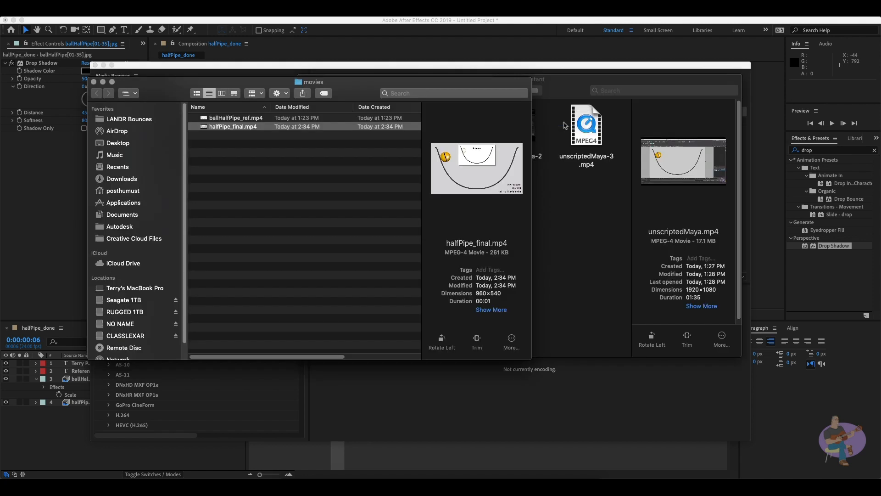
{"action": "double_click", "coordinate": [236, 129]}
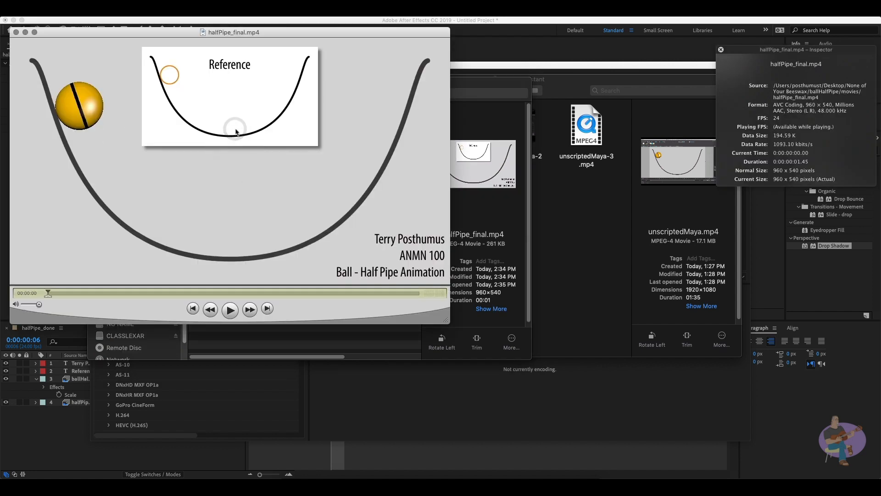
{"action": "left_click_drag", "start_coordinate": [367, 53], "coordinate": [485, 80]}
{"action": "left_click", "coordinate": [432, 356]}
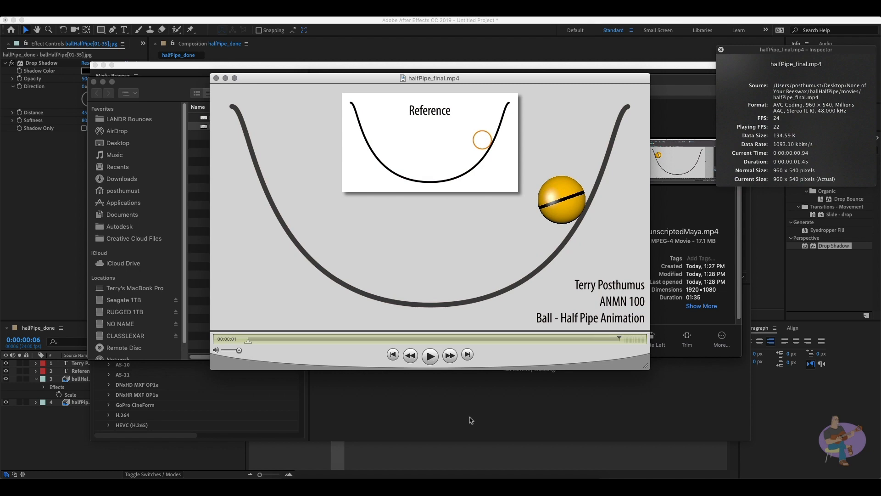
{"action": "key", "text": "space"}
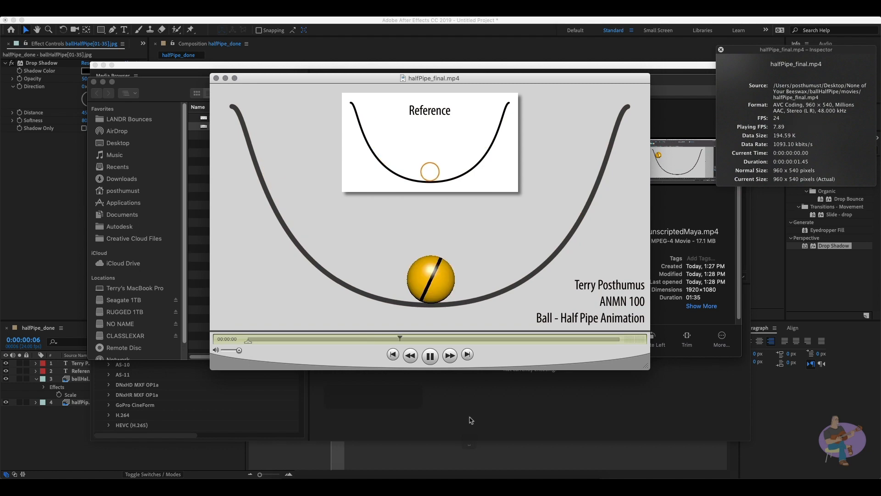